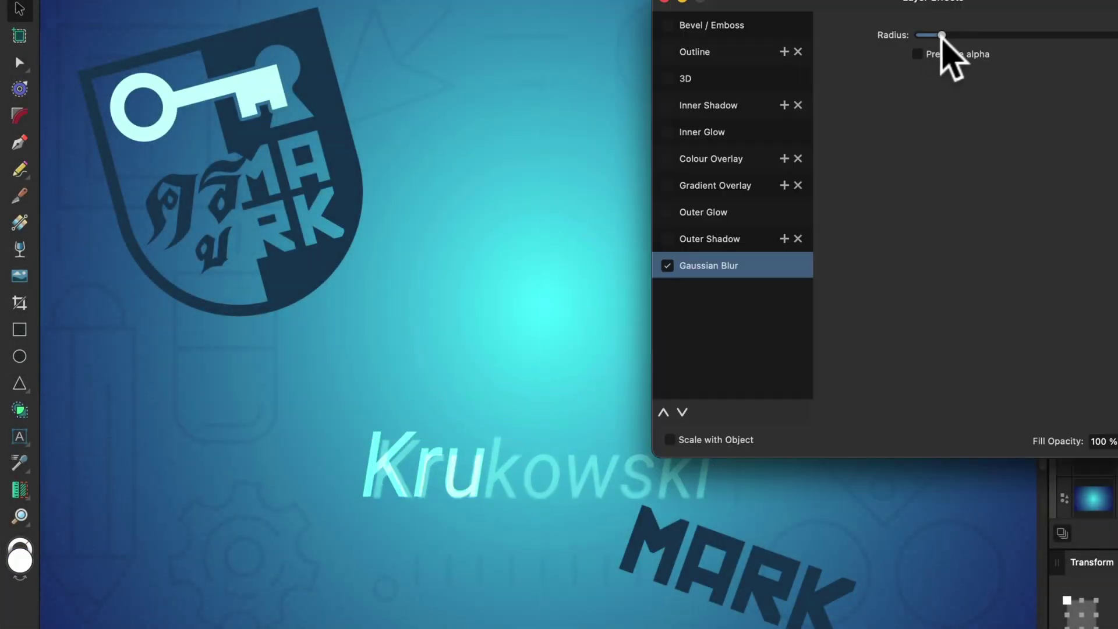
Blur the name's trailing letters, rotate MARK to 0°, and straighten and centre the shield logo
left_click_drag(949, 45, 986, 54)
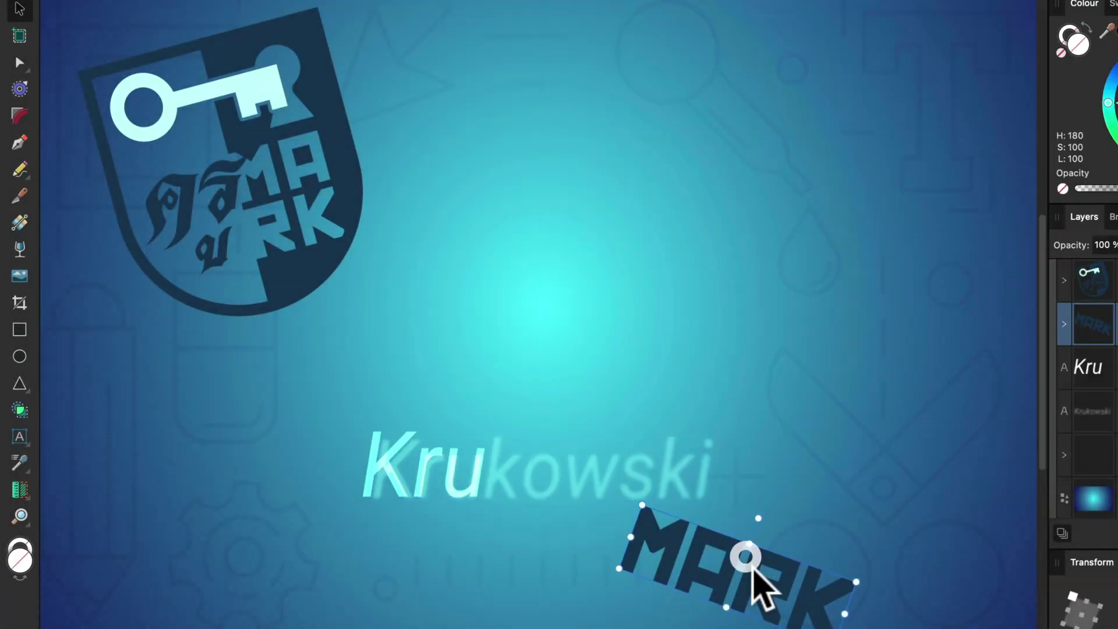
left_click_drag(753, 591, 638, 550)
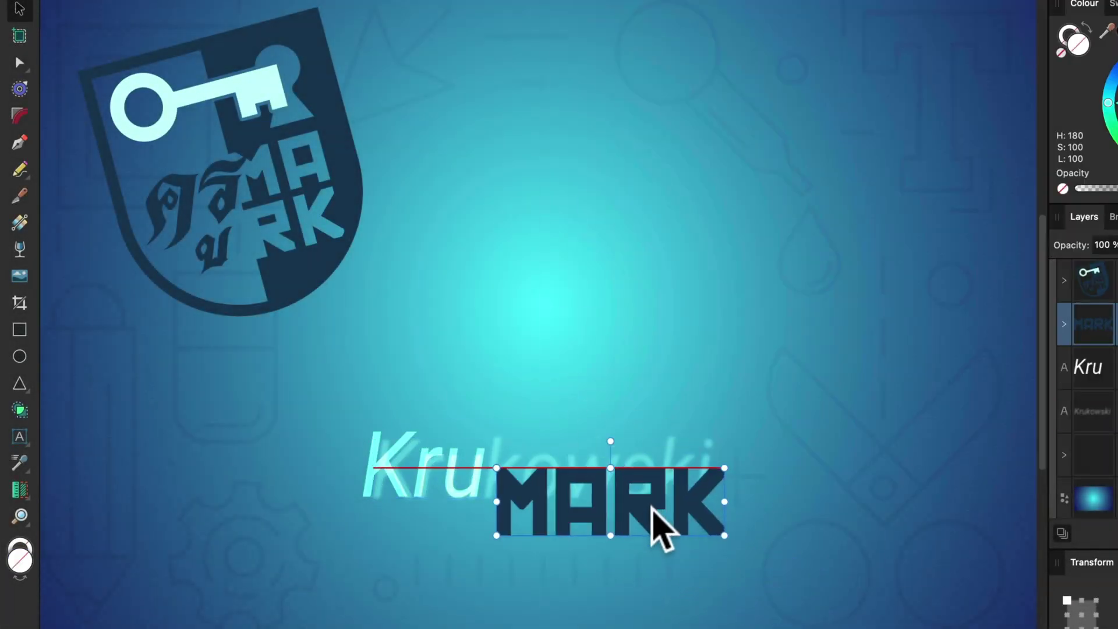
left_click_drag(660, 524, 666, 536)
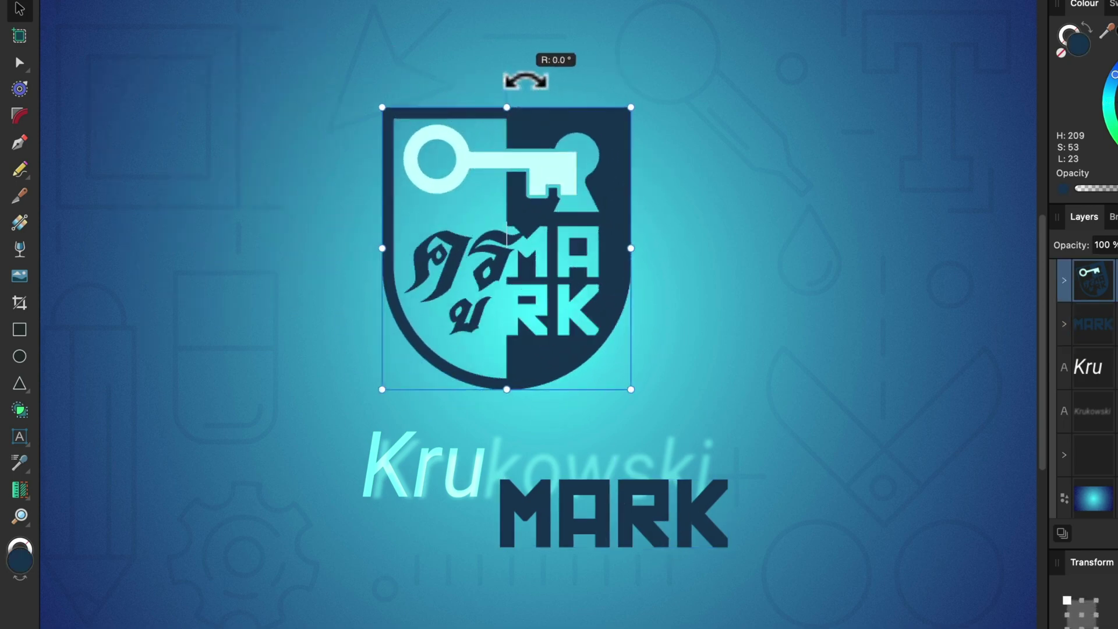
left_click(716, 209)
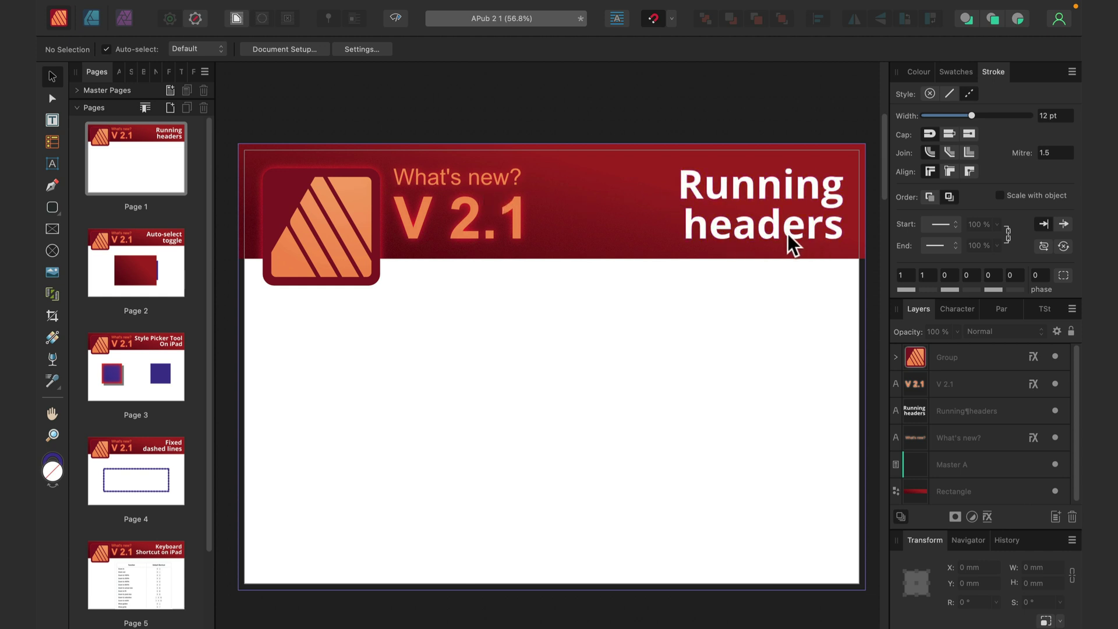
Draw a text frame at page 1's bottom-left and insert a Running Header field into it
scroll(413, 267, "down", 1)
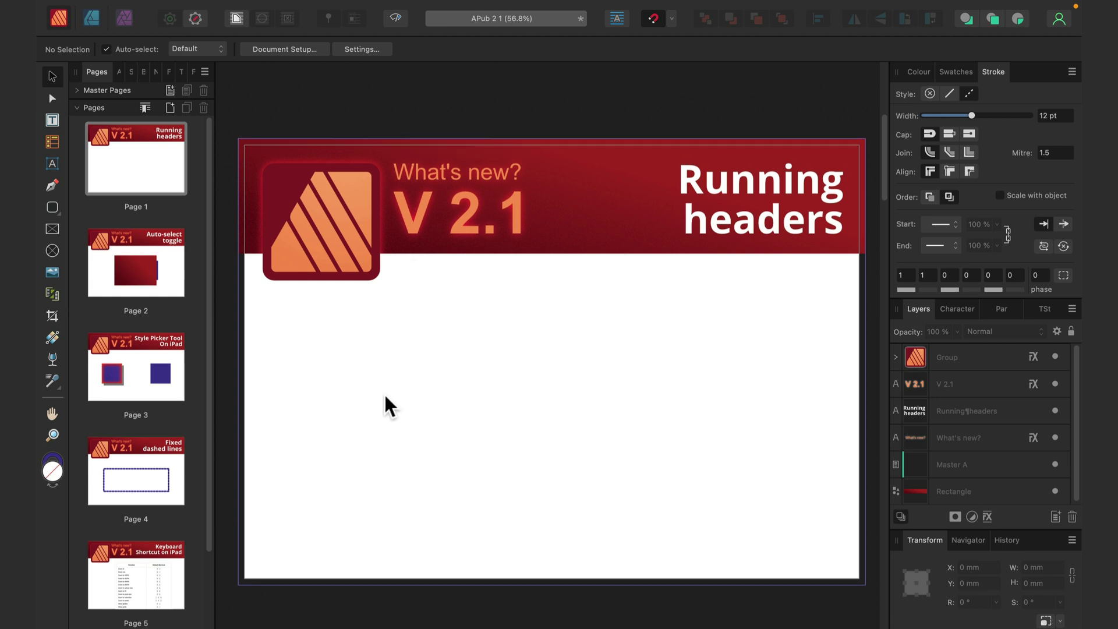
left_click(53, 121)
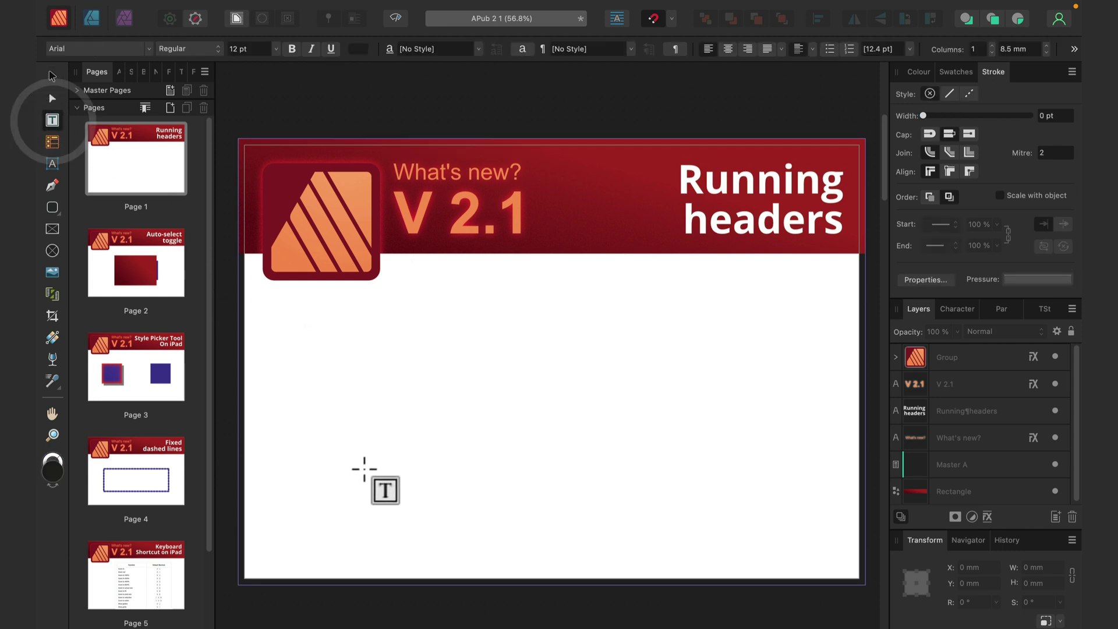
left_click_drag(263, 541, 457, 569)
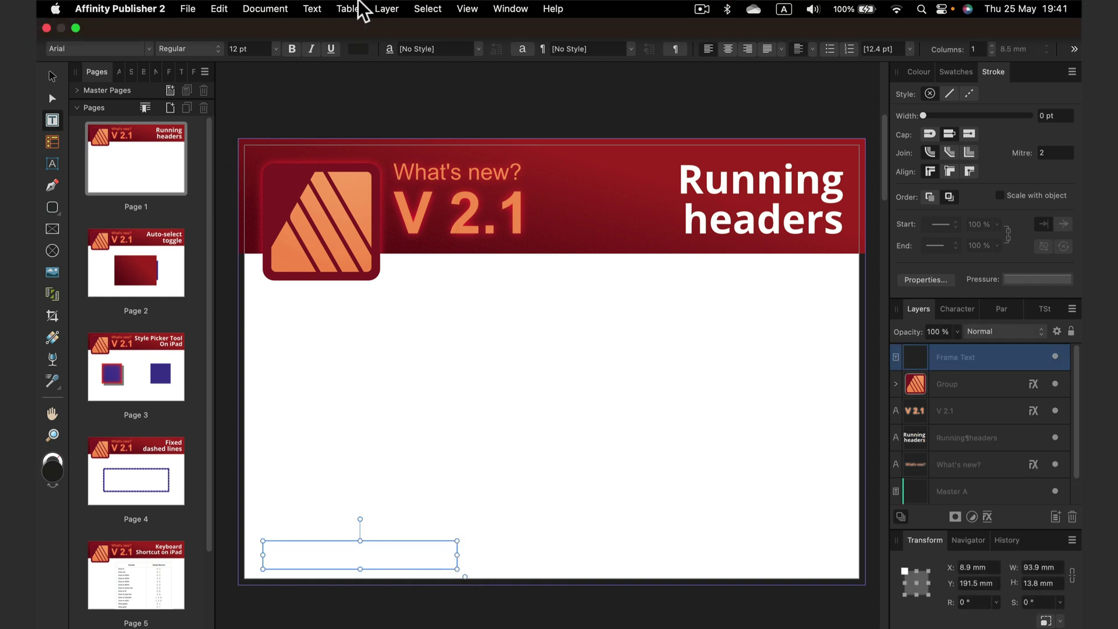
left_click(315, 9)
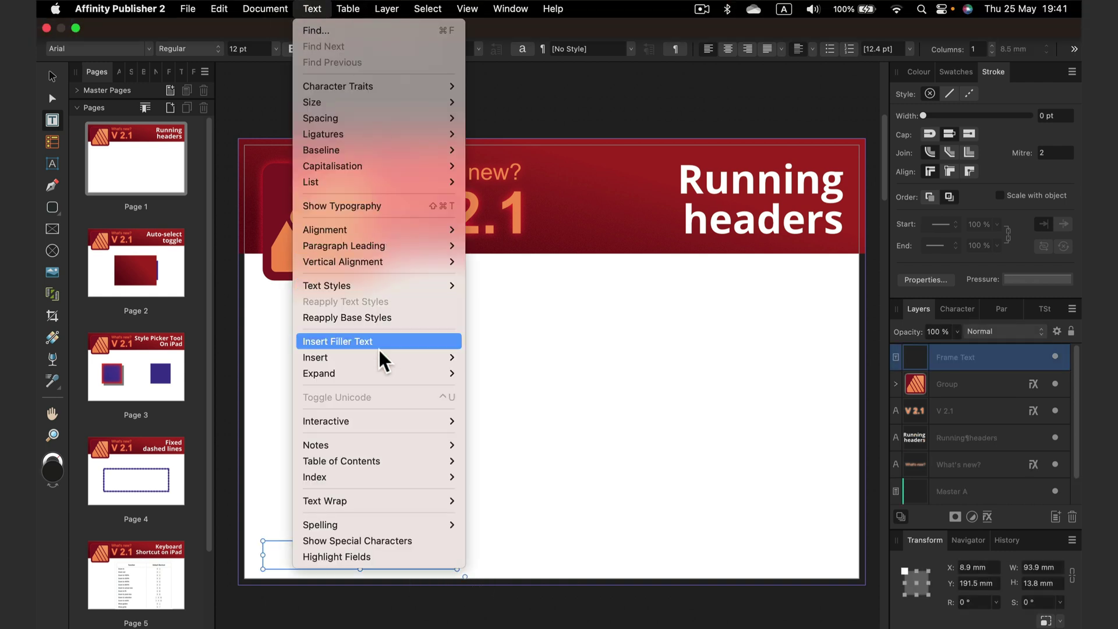
mouse_move(377, 359)
mouse_move(494, 358)
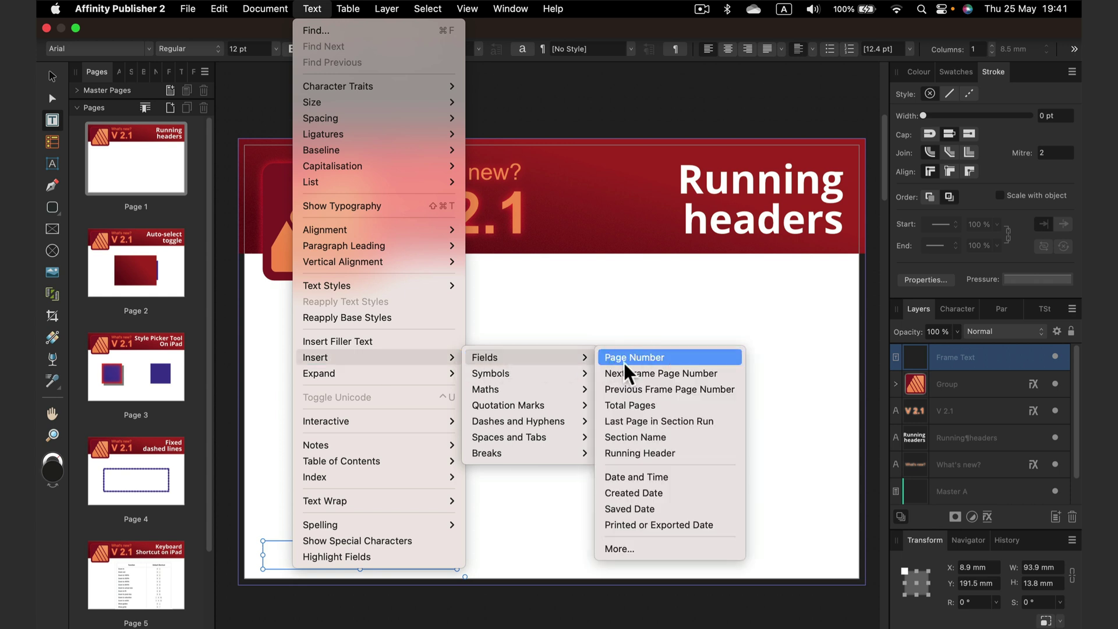
left_click(657, 452)
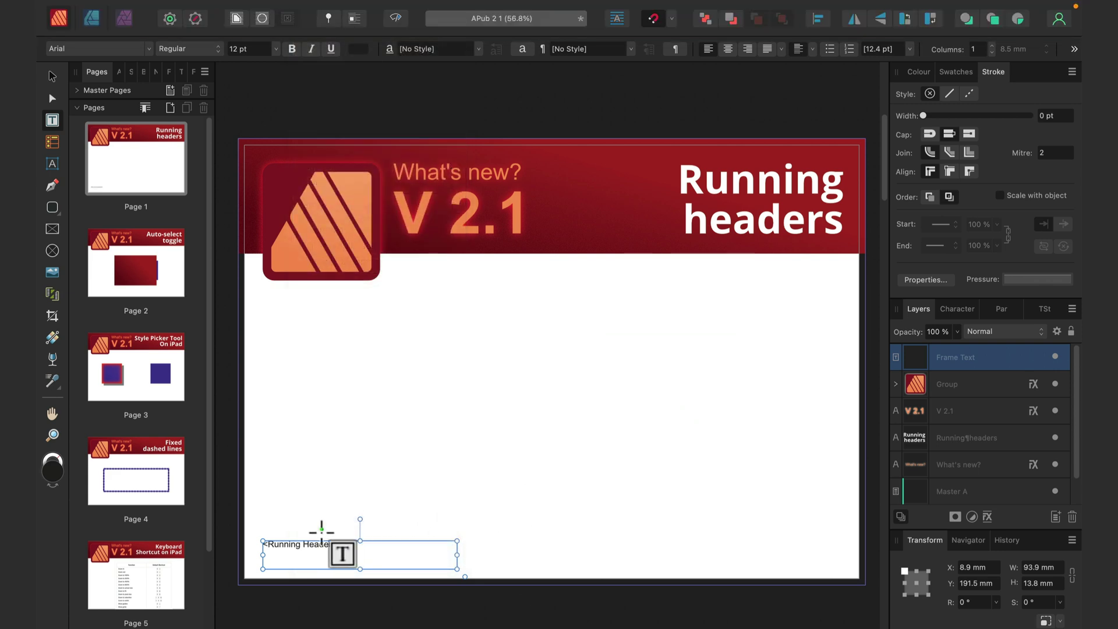
Make the Running Header field 14 pt bold and shrink its frame to fit
left_click_drag(344, 544, 242, 534)
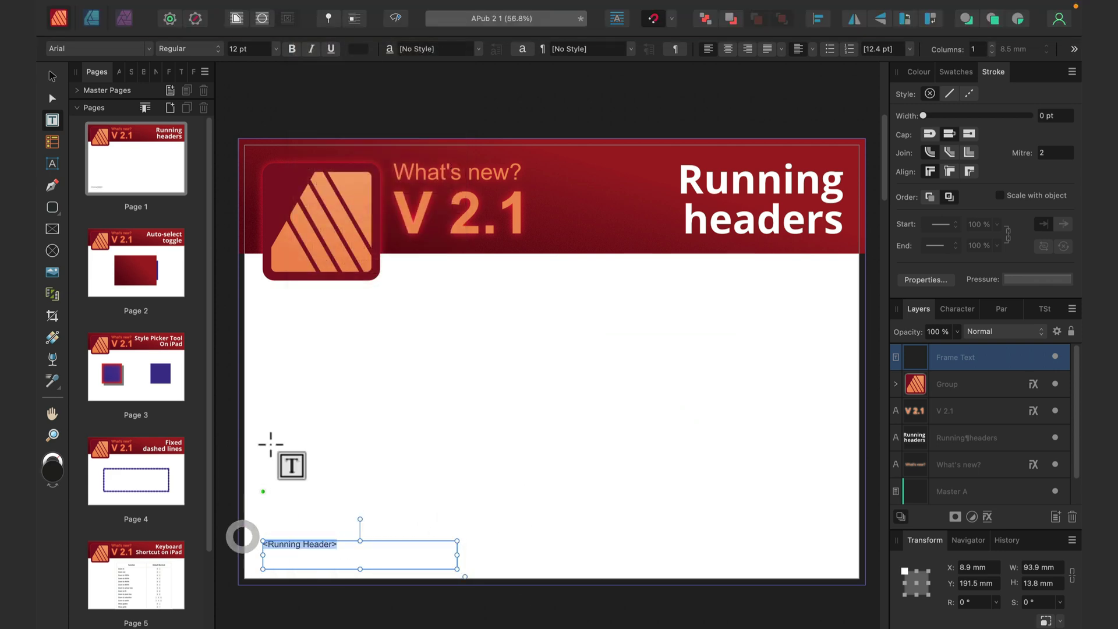
left_click(274, 49)
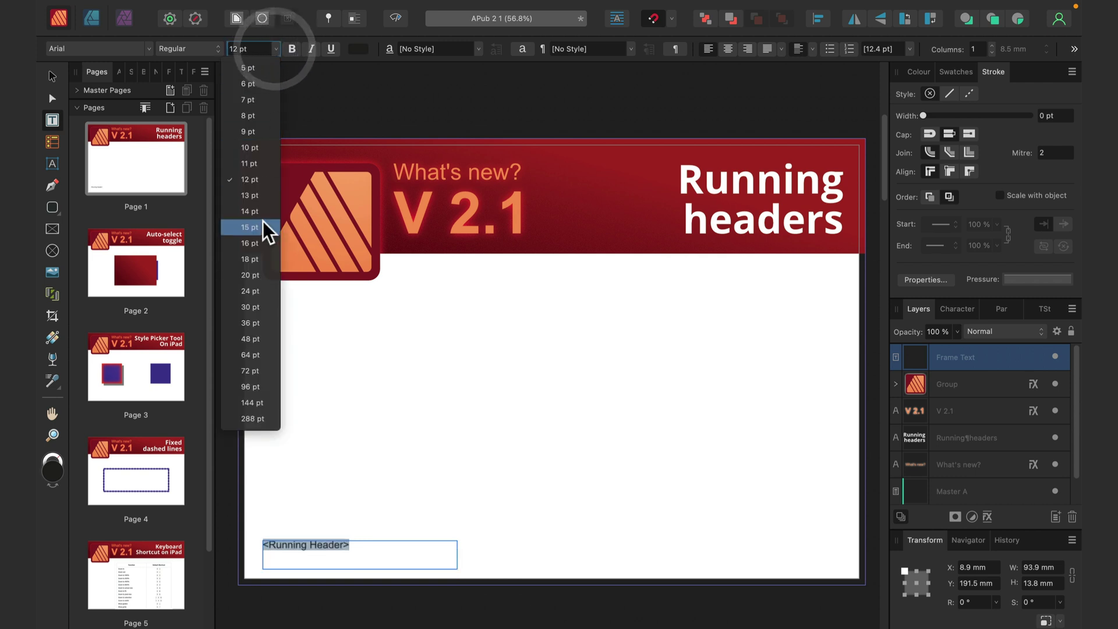
left_click(261, 215)
left_click(292, 48)
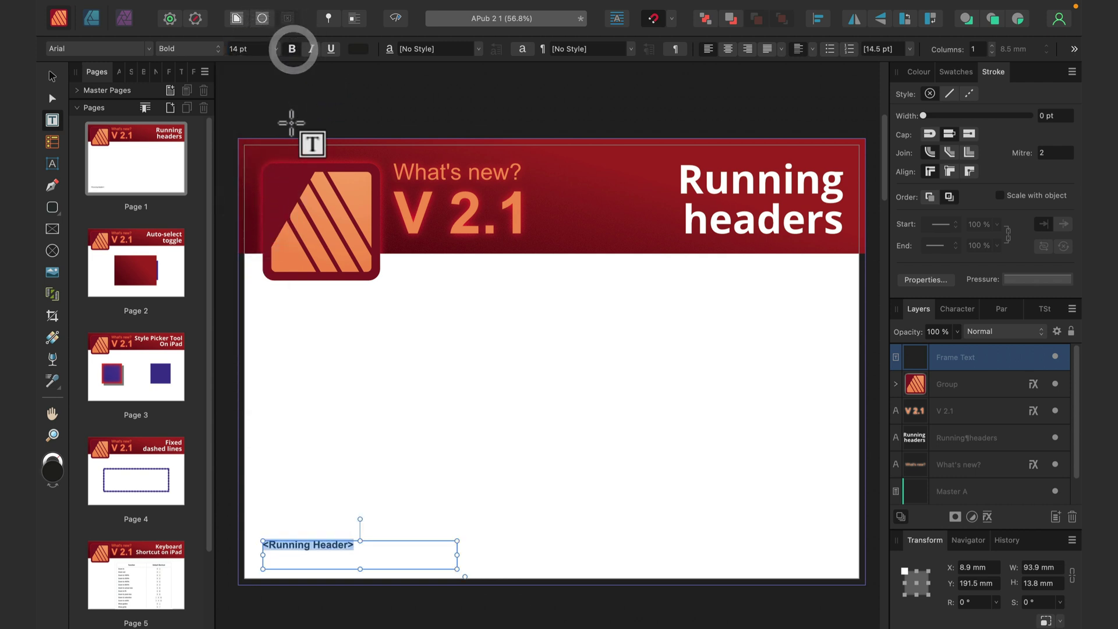
left_click(52, 73)
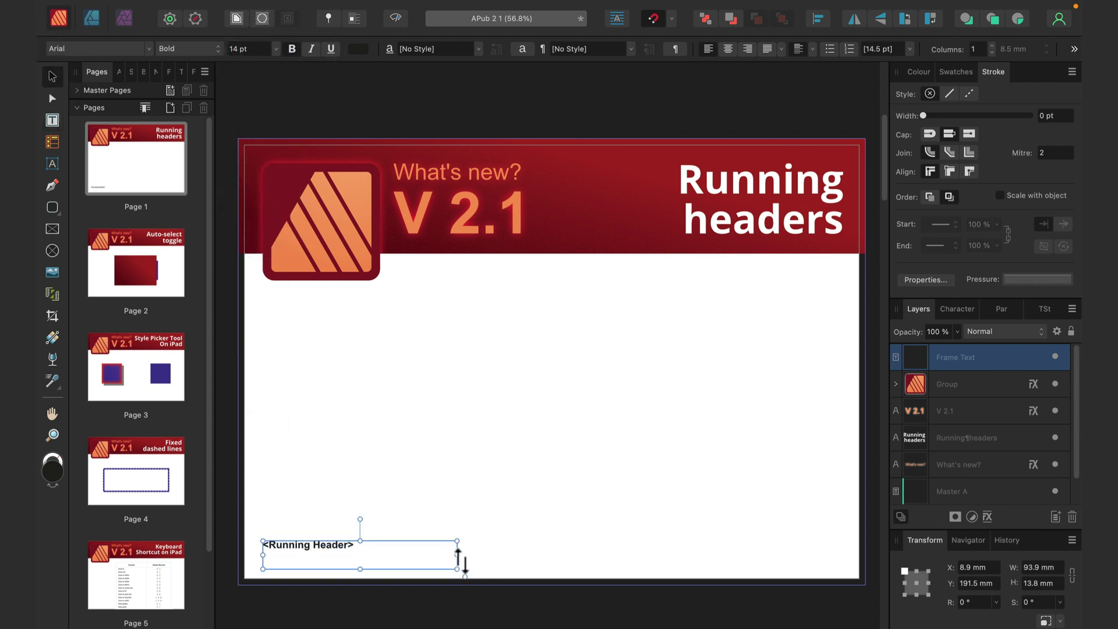
left_click_drag(457, 569, 348, 547)
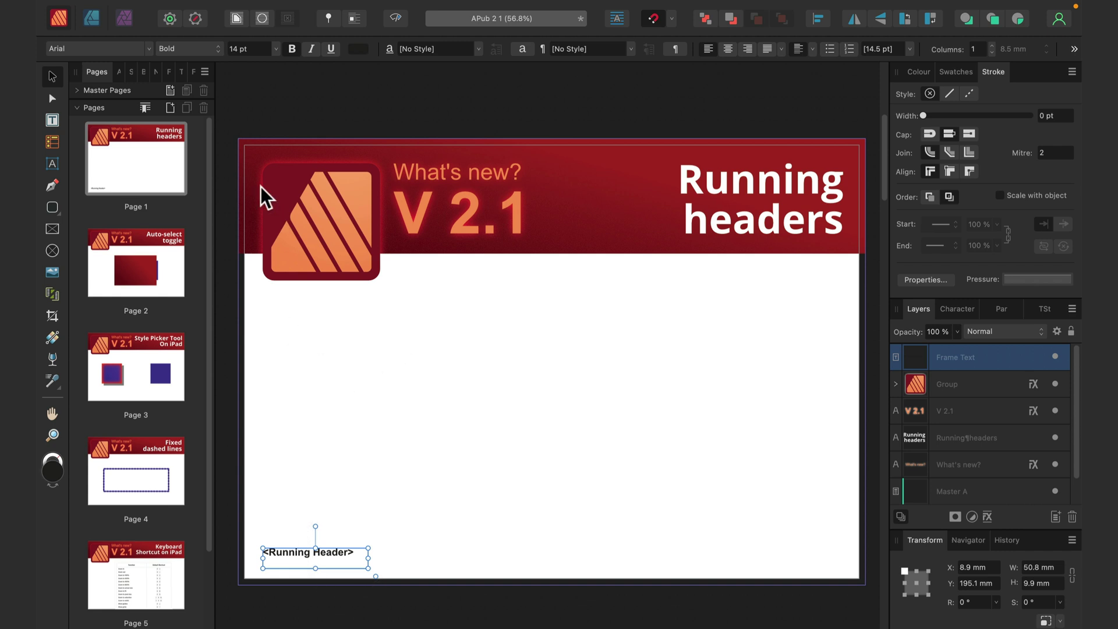
left_click(483, 474)
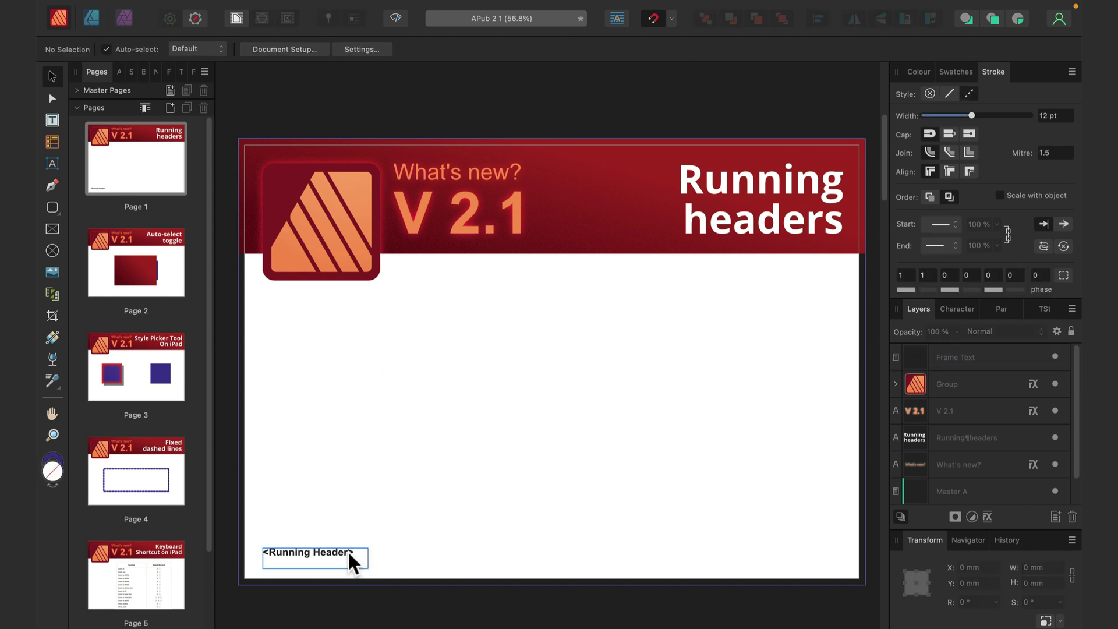
left_click(349, 553)
left_click(475, 487)
left_click(348, 544)
left_click_drag(347, 551, 344, 544)
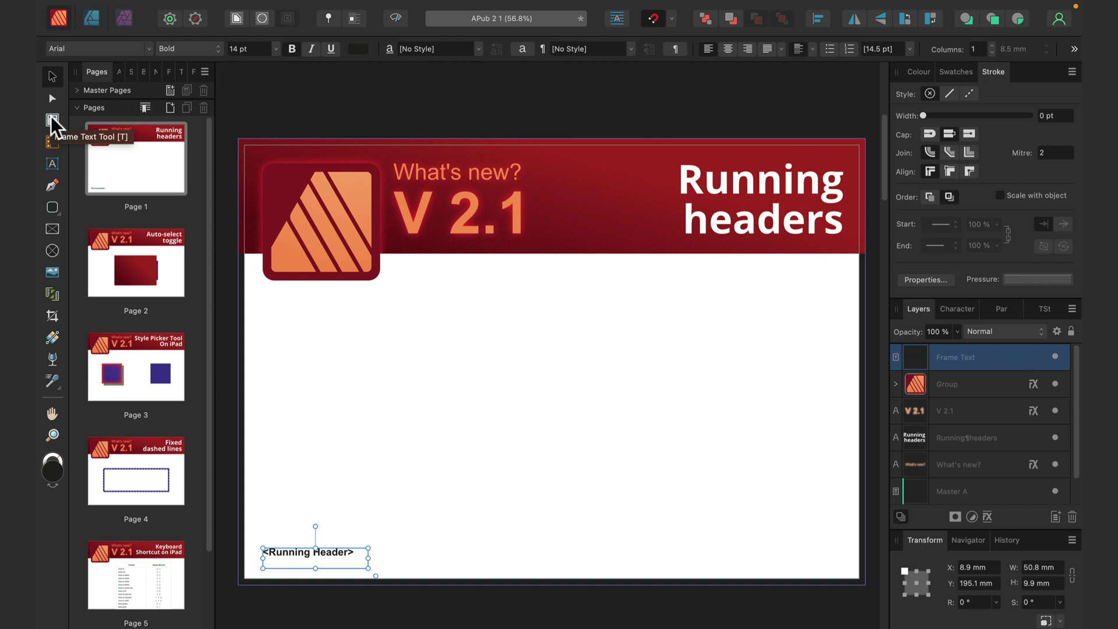
Add 'Page One' as artistic text mid-page, enlarge it to 35.8 pt and move it lower
left_click(52, 164)
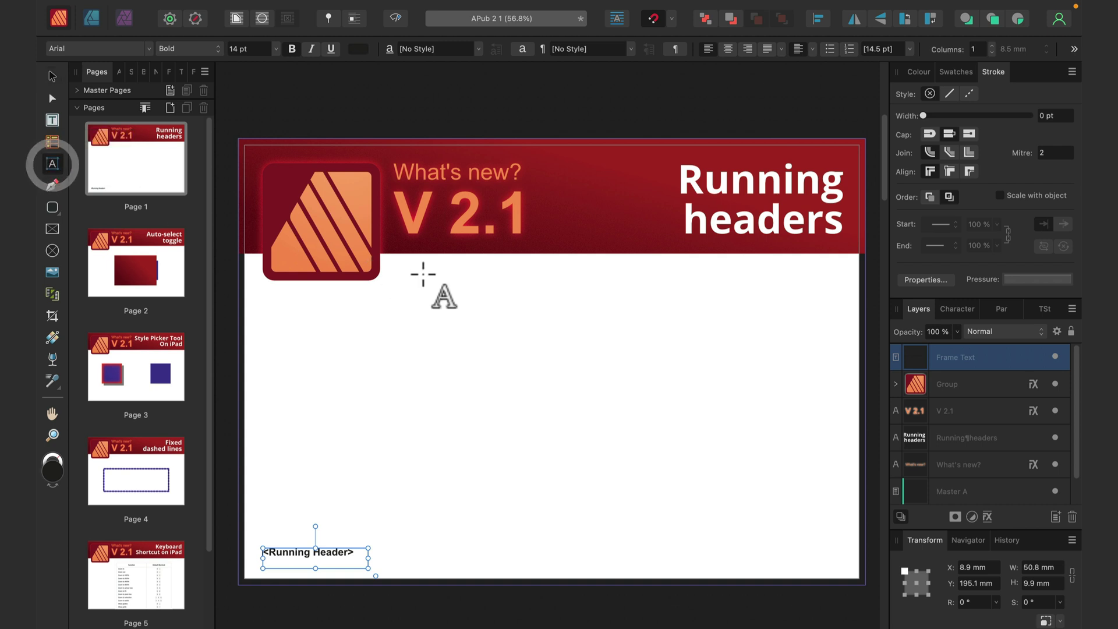
left_click(369, 328)
left_click(437, 326)
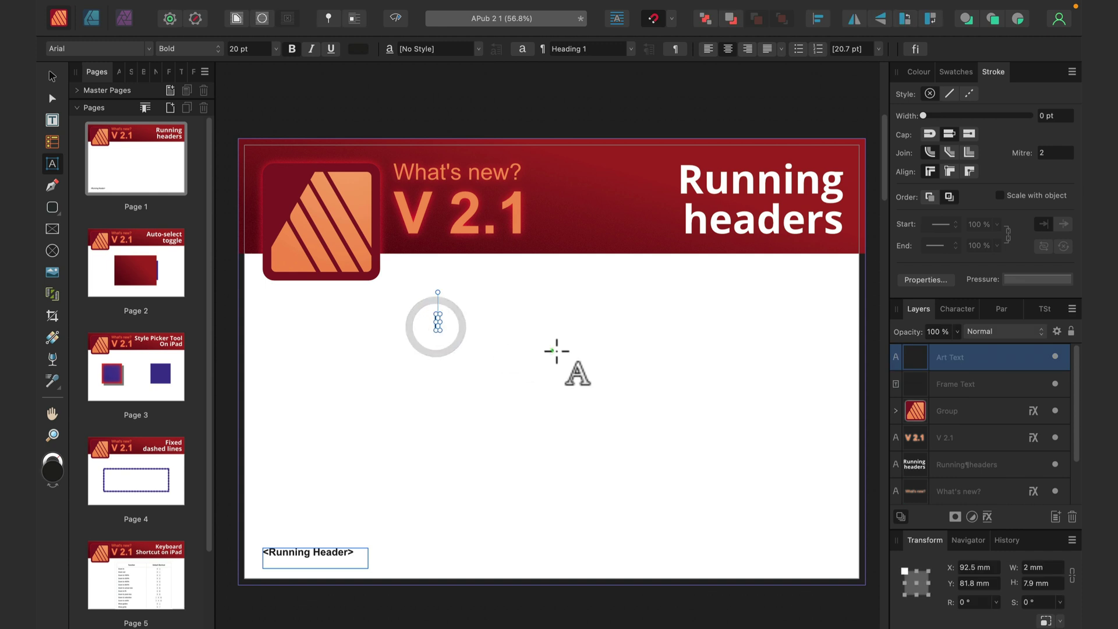
type("P")
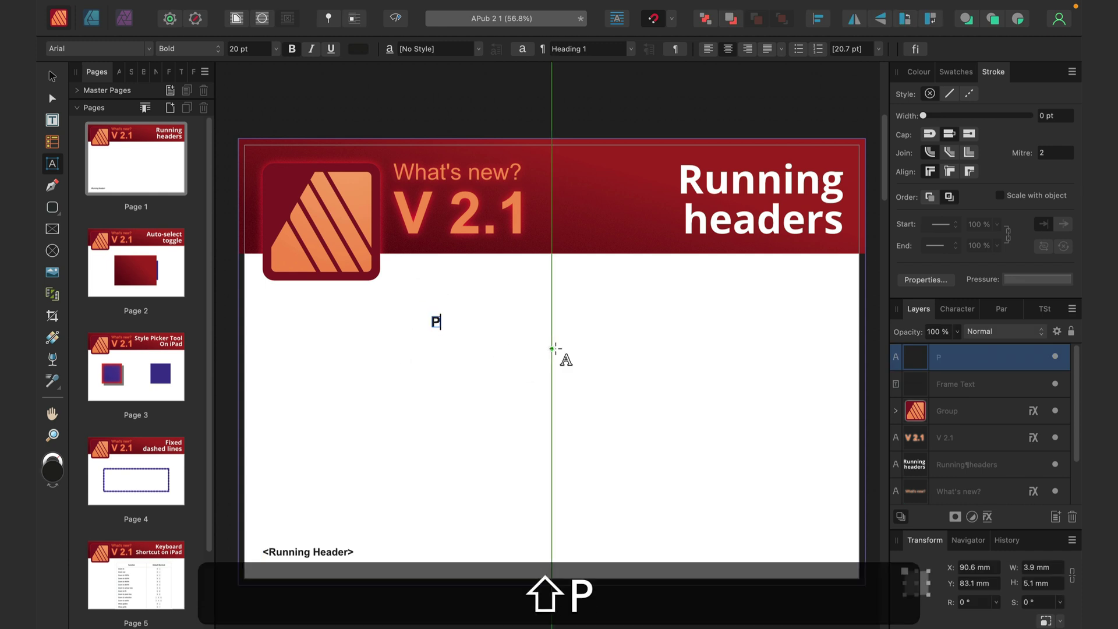
type("age One")
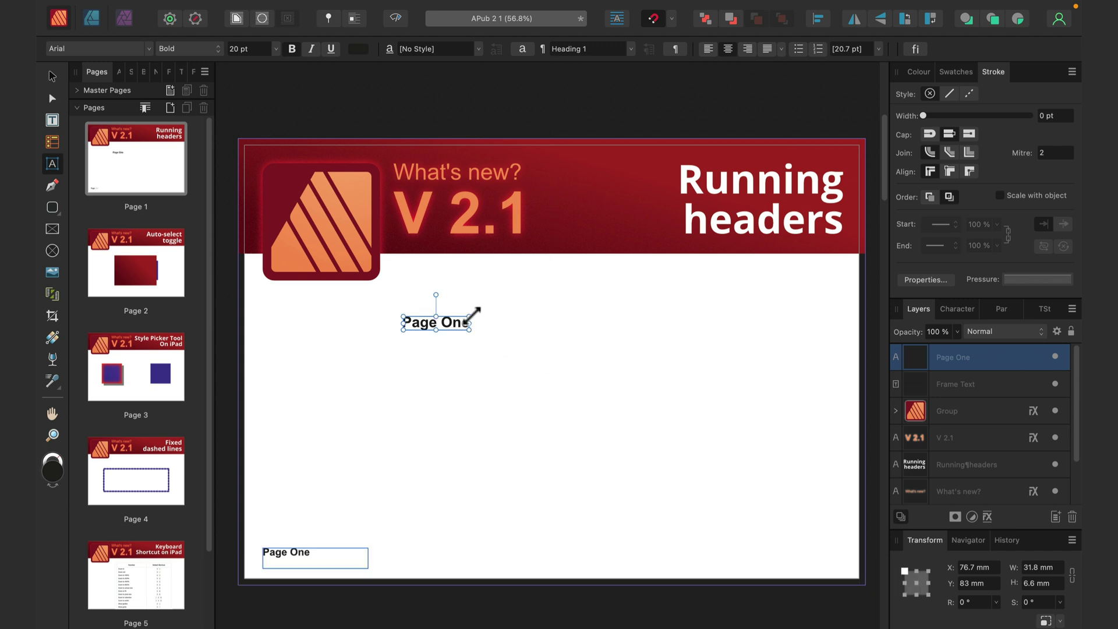
left_click_drag(468, 315, 521, 295)
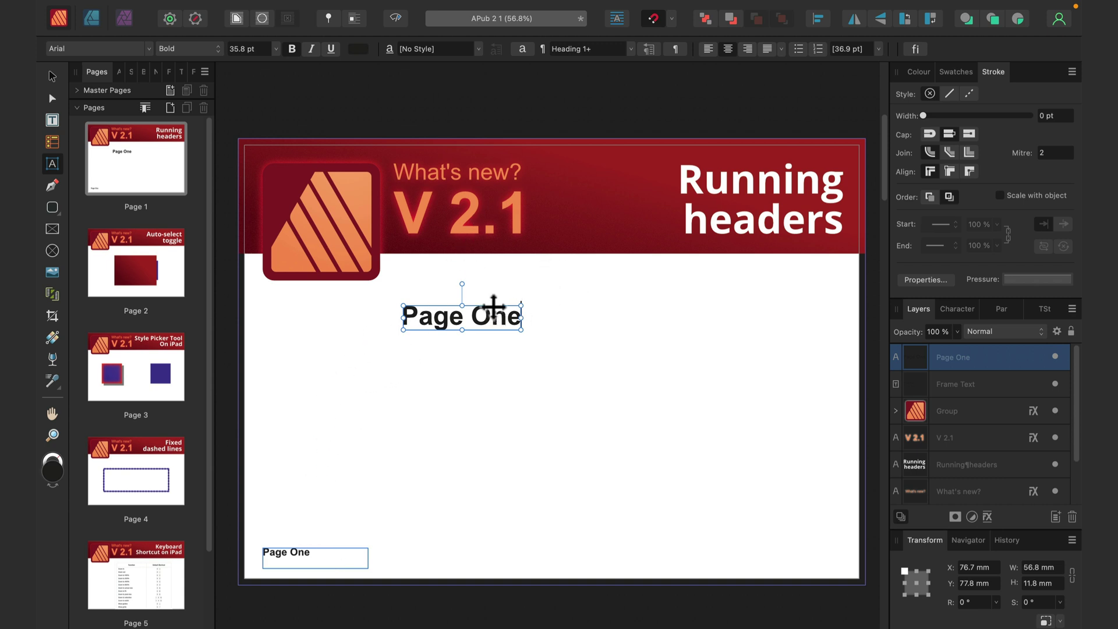
left_click_drag(494, 307, 493, 339)
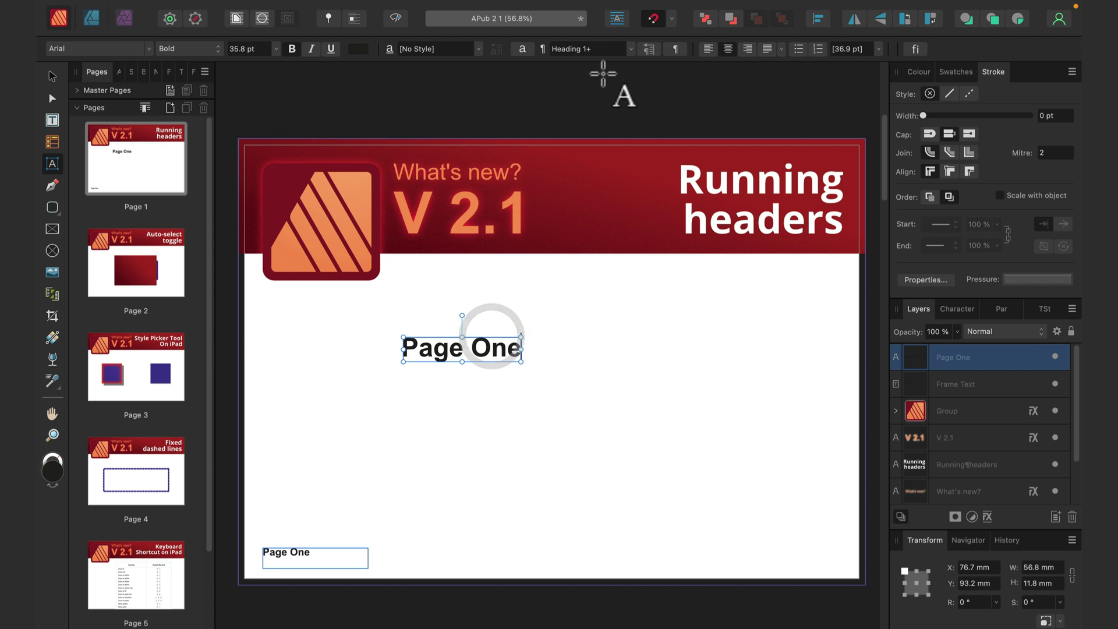
Apply the Heading 1 paragraph style to the Page One title
left_click(630, 48)
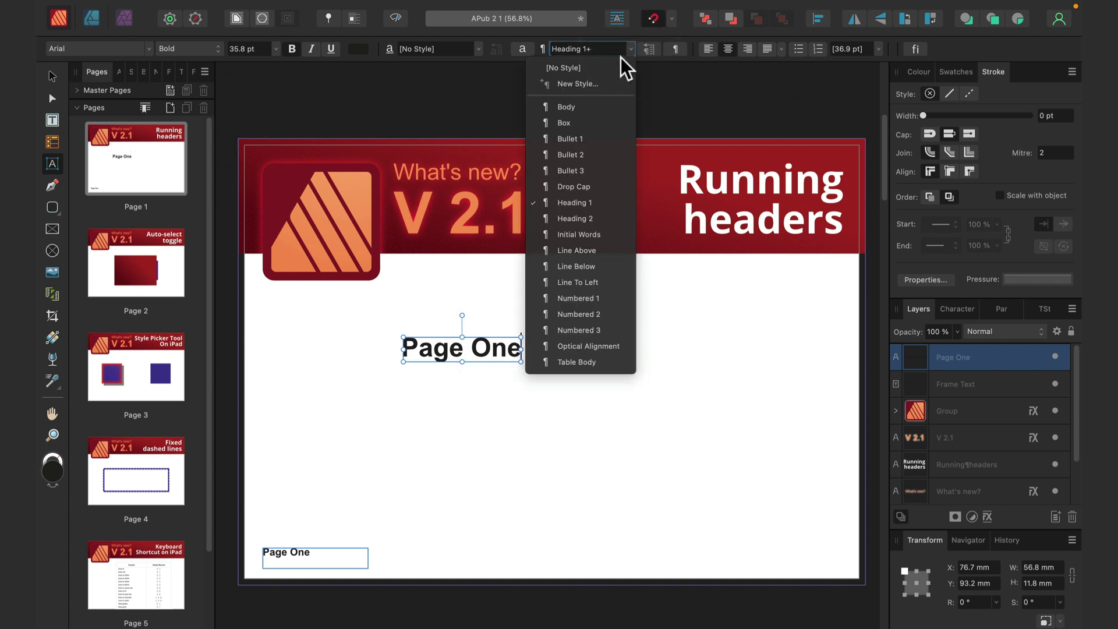
left_click(617, 63)
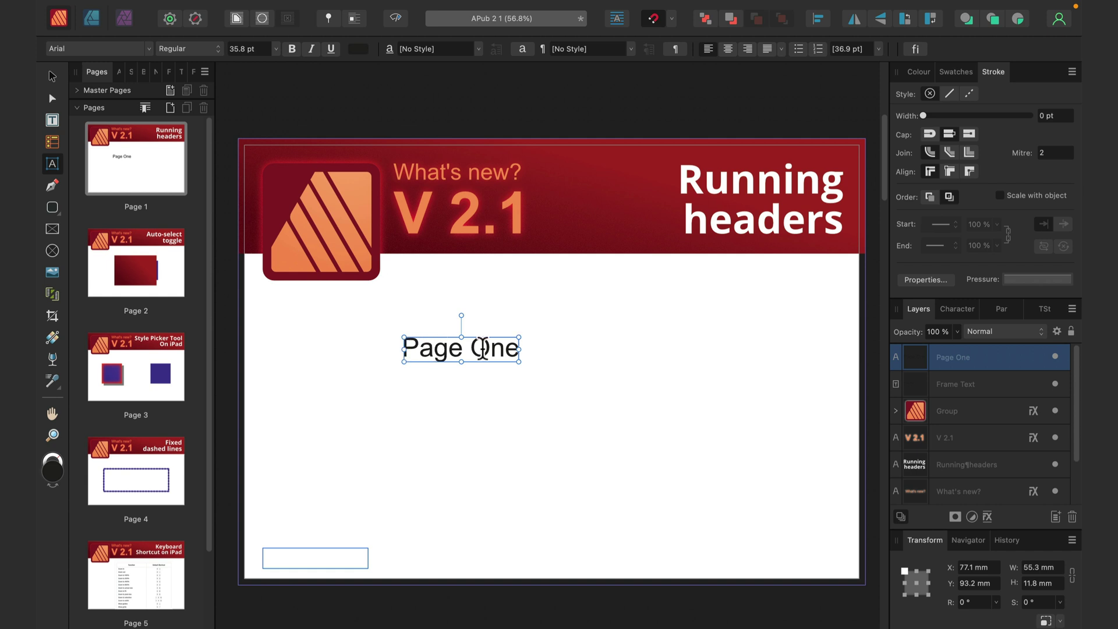
left_click_drag(517, 349, 403, 348)
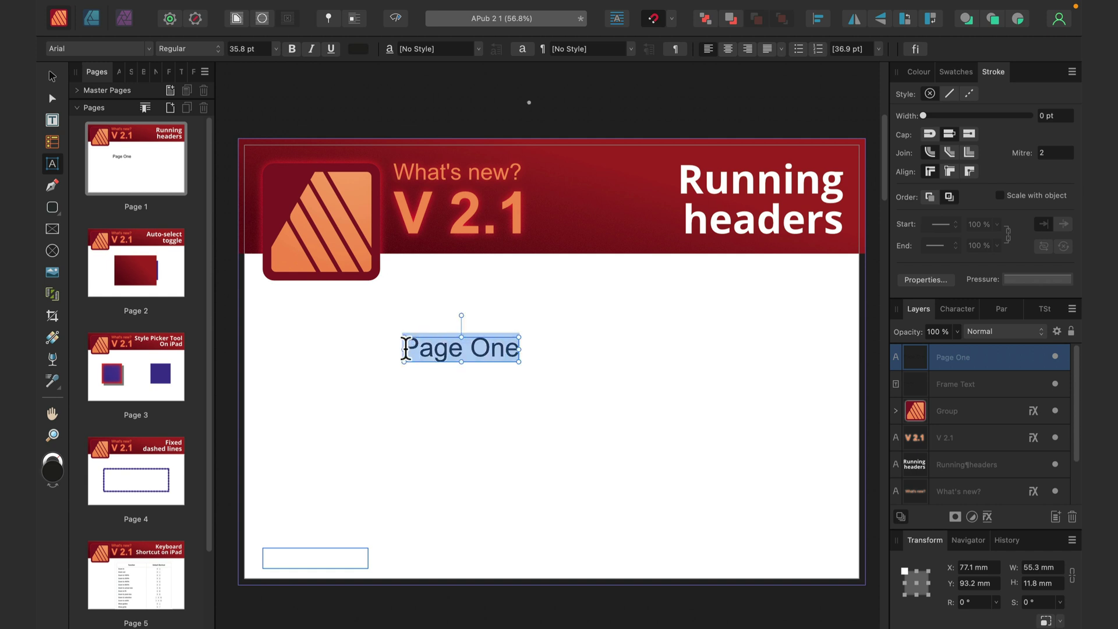
left_click(627, 50)
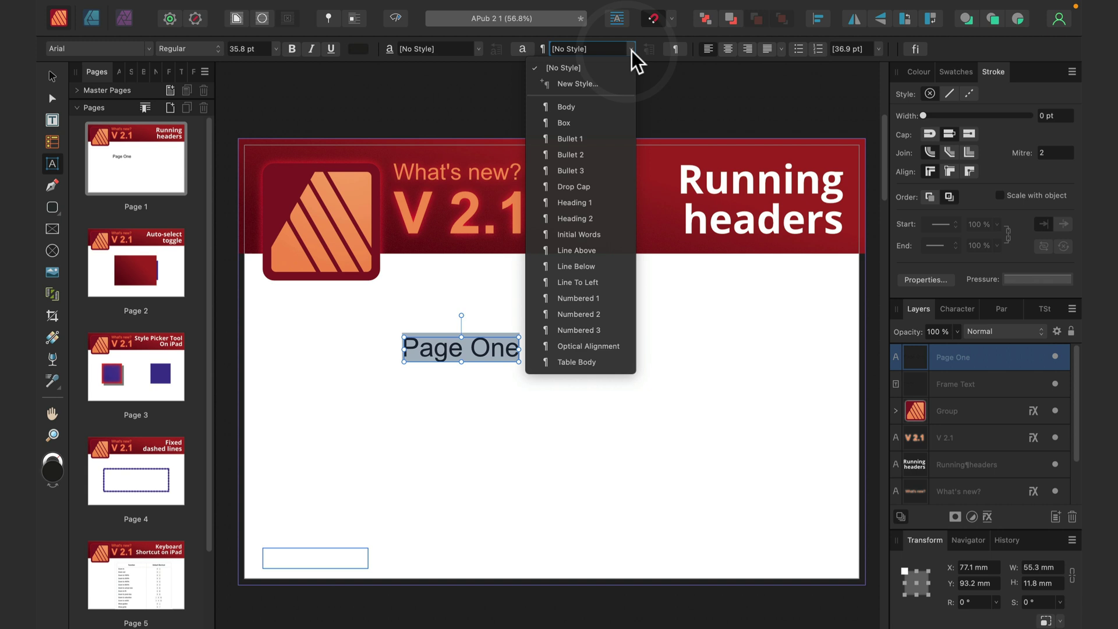
left_click(577, 203)
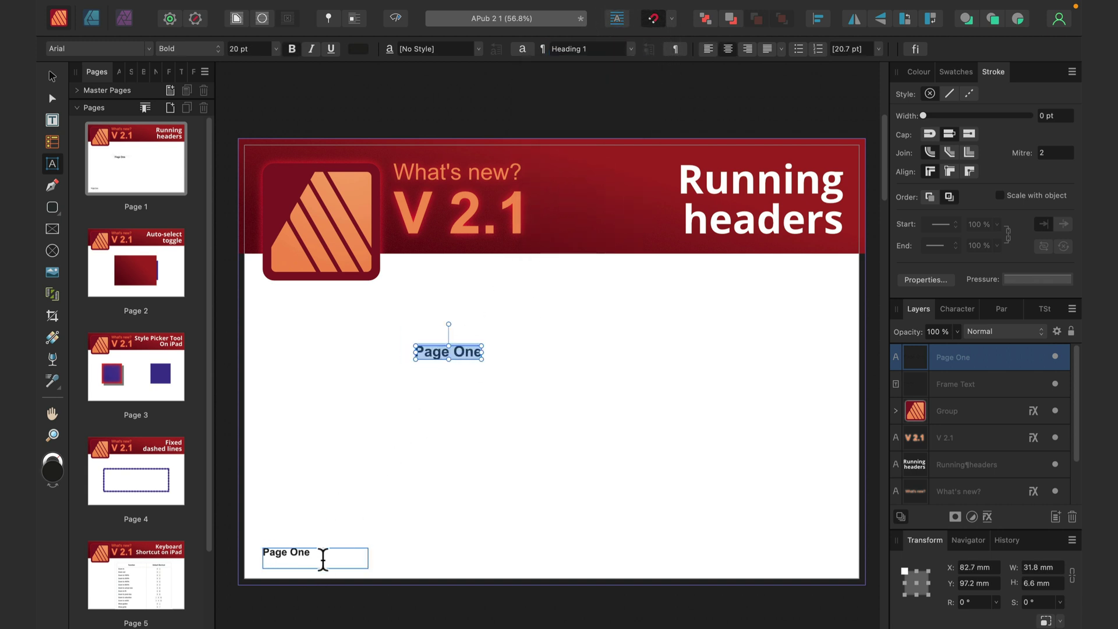
Replace 'One' with '1' so the title reads 'Page 1', then clear the selection
left_click(462, 352)
left_click(472, 353)
double_click(458, 352)
type("1")
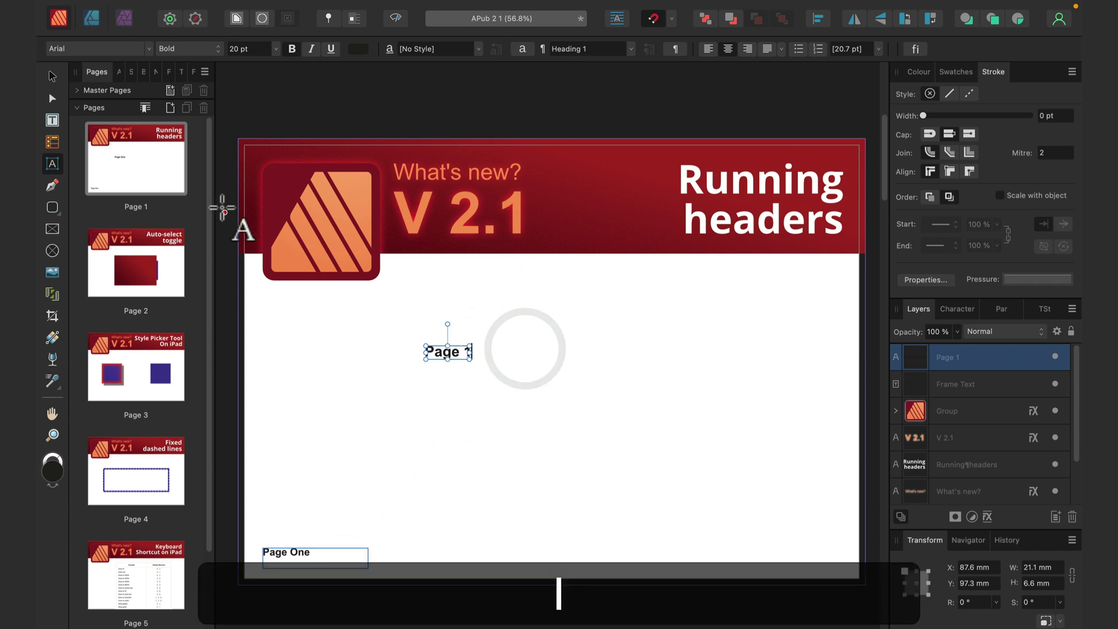
left_click(52, 76)
left_click(492, 327)
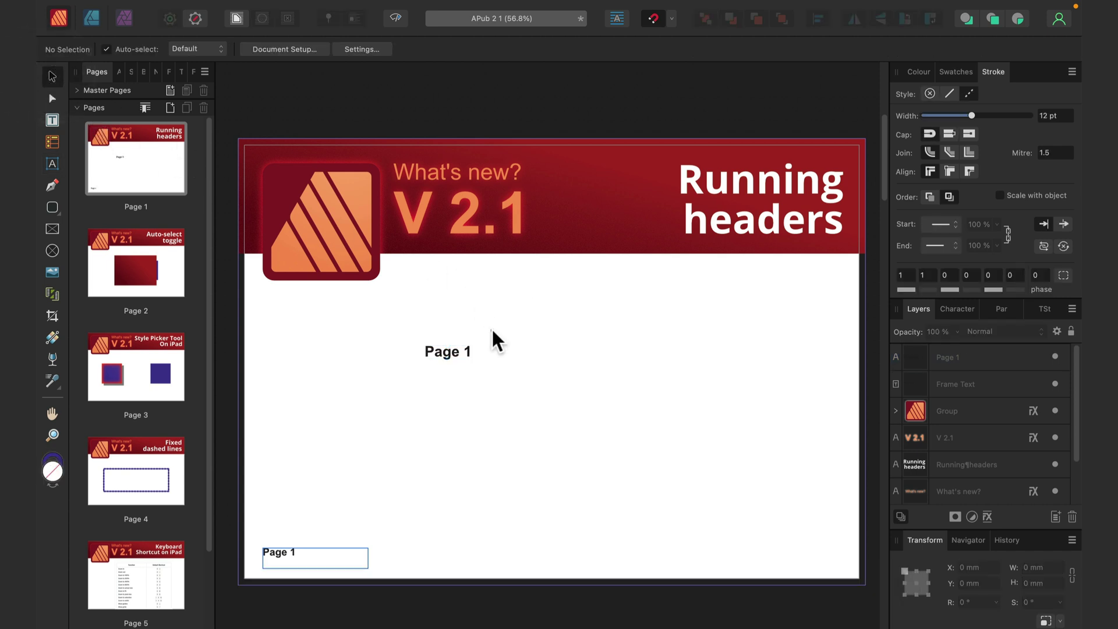
Nudge the Page 1 heading upward and open page 2 from the Pages panel
mouse_move(451, 351)
left_mouse_down()
mouse_move(313, 329)
mouse_move(308, 298)
mouse_move(295, 295)
mouse_move(455, 329)
mouse_move(445, 337)
left_mouse_up()
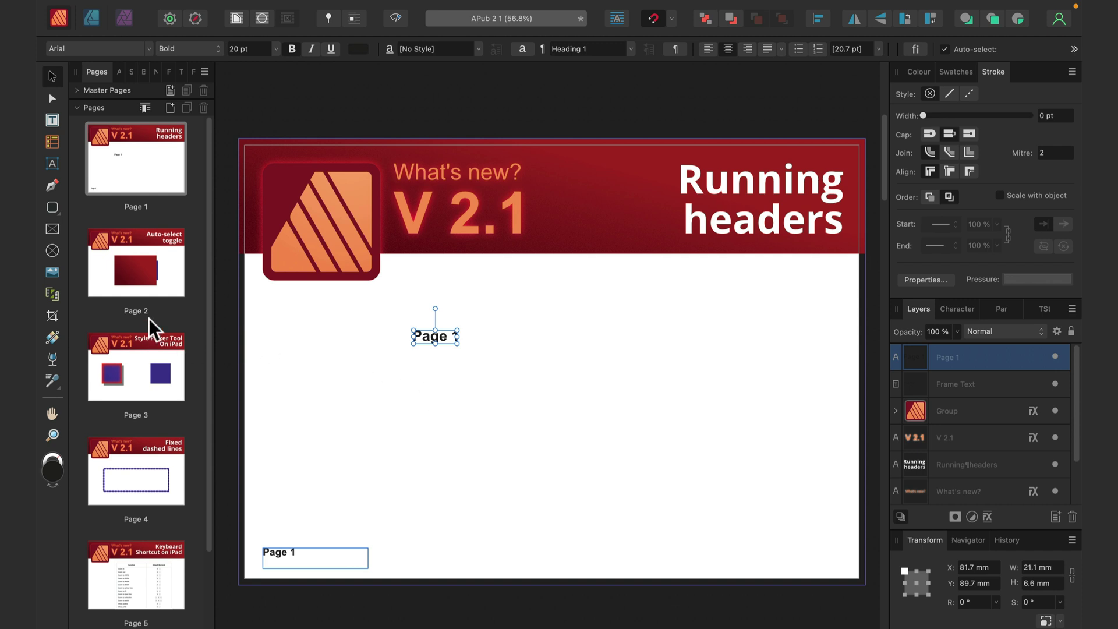
left_click(142, 267)
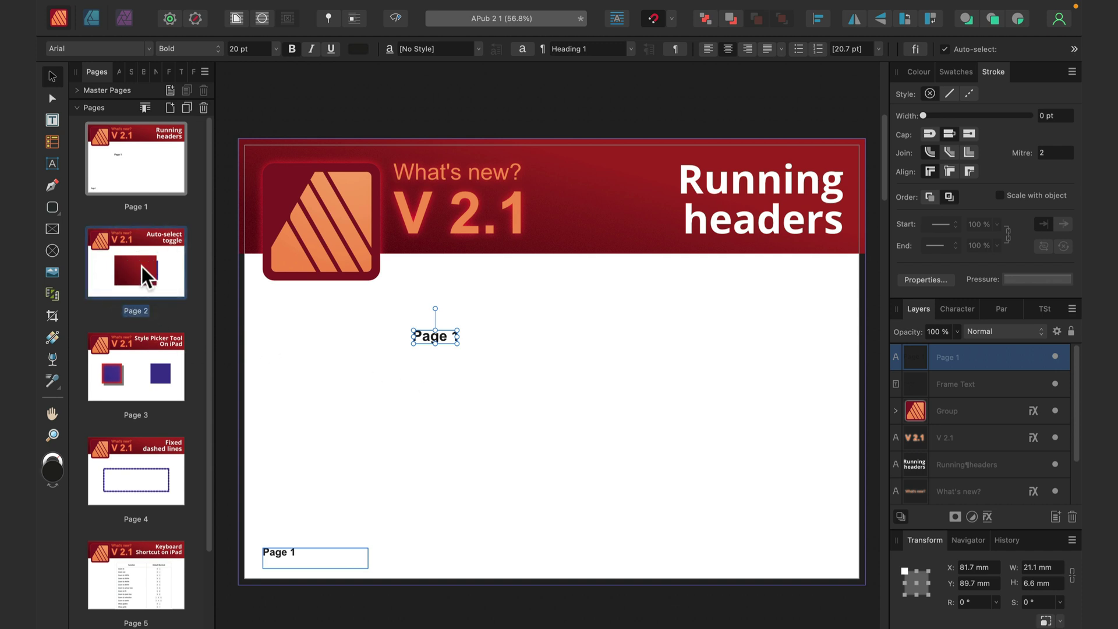
double_click(142, 267)
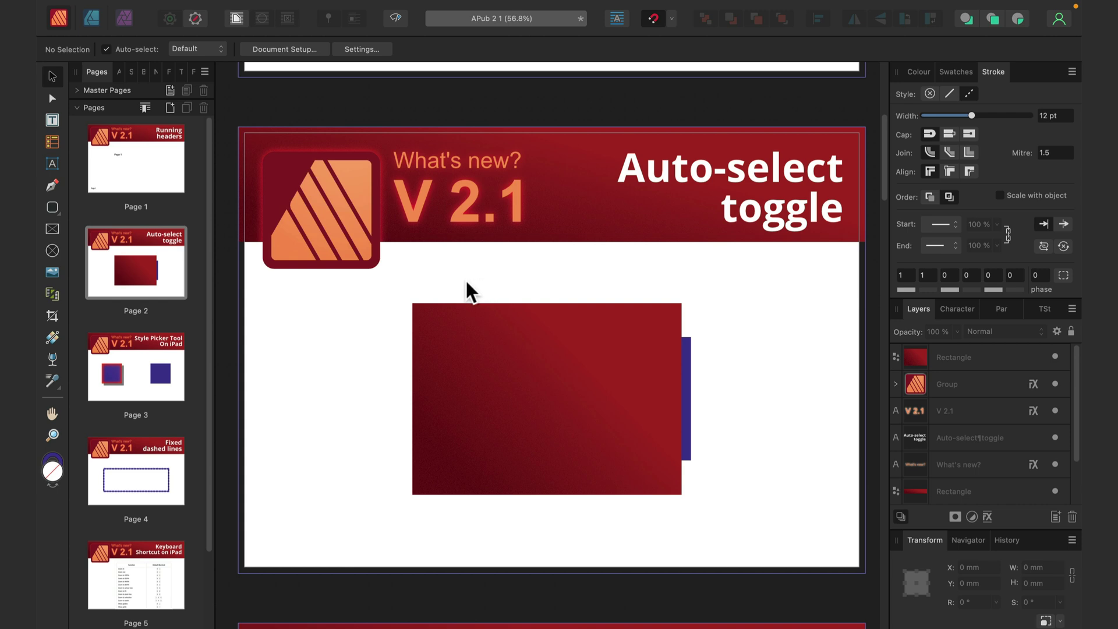
Turn Auto-select off and show that clicking page 2's objects no longer selects them
left_click(107, 49)
left_click(557, 369)
left_click(475, 205)
left_click(353, 202)
left_click(471, 149)
left_click(485, 235)
left_click(679, 169)
left_click(628, 369)
Select the blue rectangle in Layers and resize it to 113.4 × 92.7 mm, peeking out up-left of the red one
scroll(1013, 422, "down", 3)
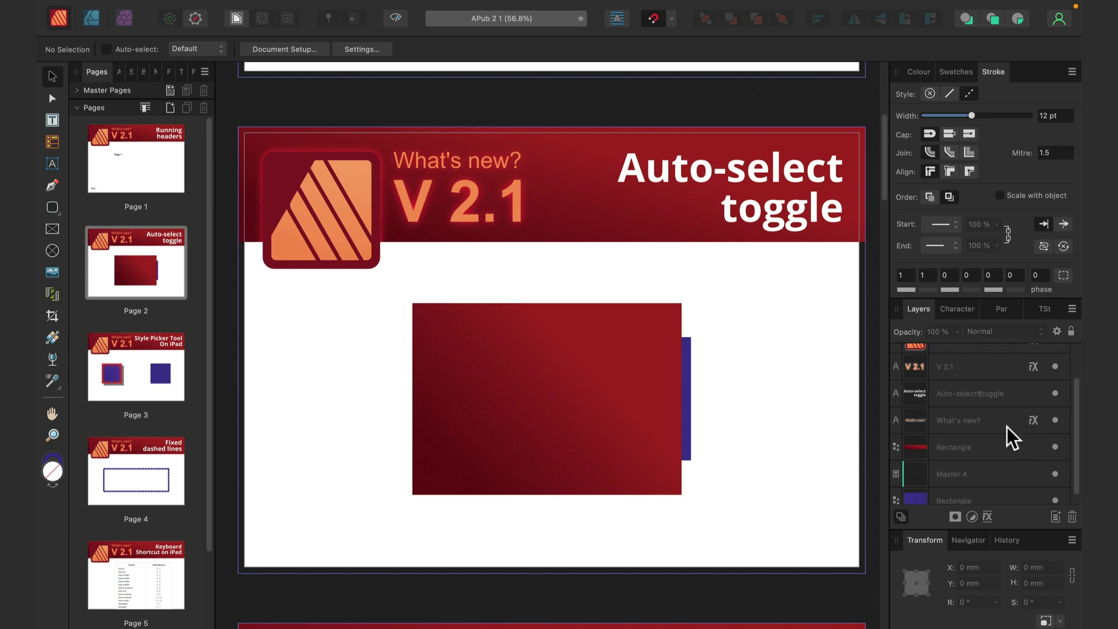
left_click(984, 493)
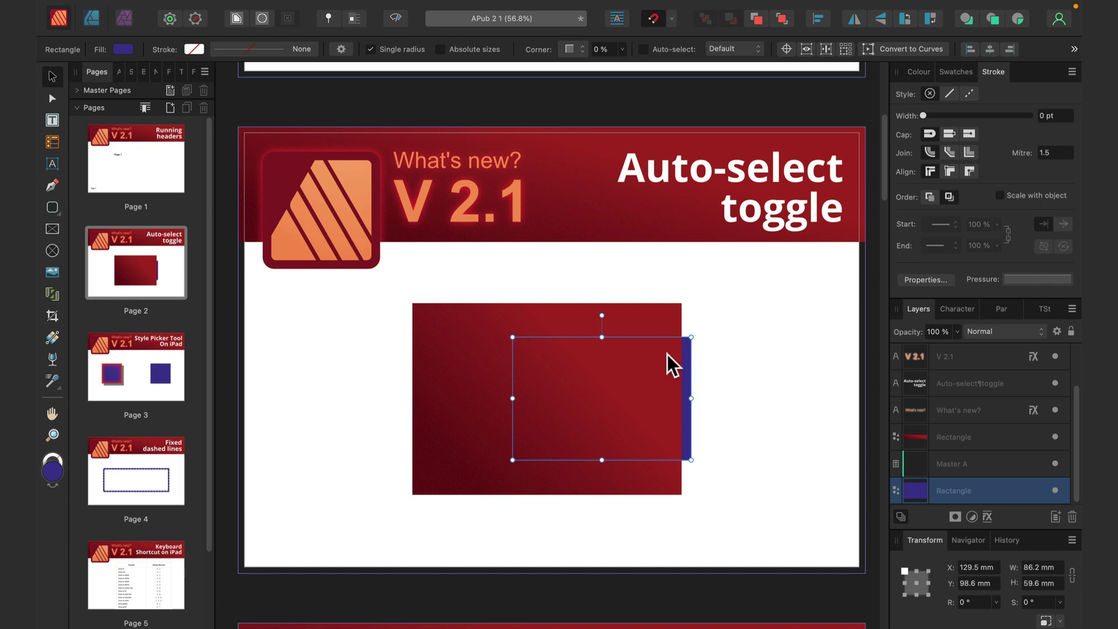
left_click_drag(617, 376, 596, 388)
left_click_drag(554, 430, 501, 337)
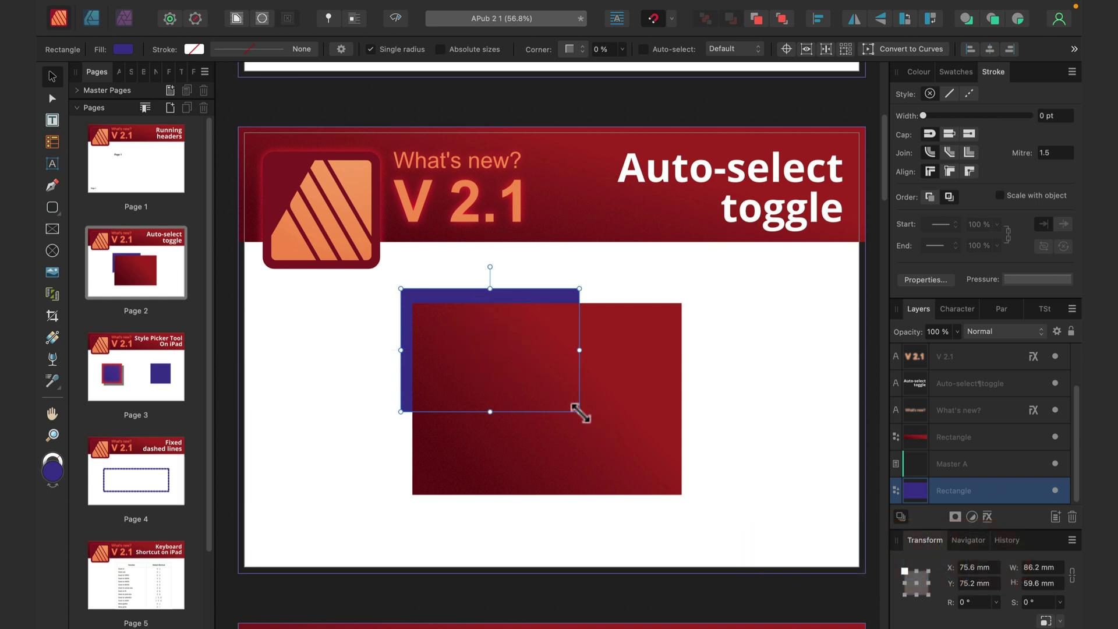
left_click_drag(574, 412, 750, 530)
left_click_drag(706, 464, 654, 396)
left_click_drag(714, 519, 611, 479)
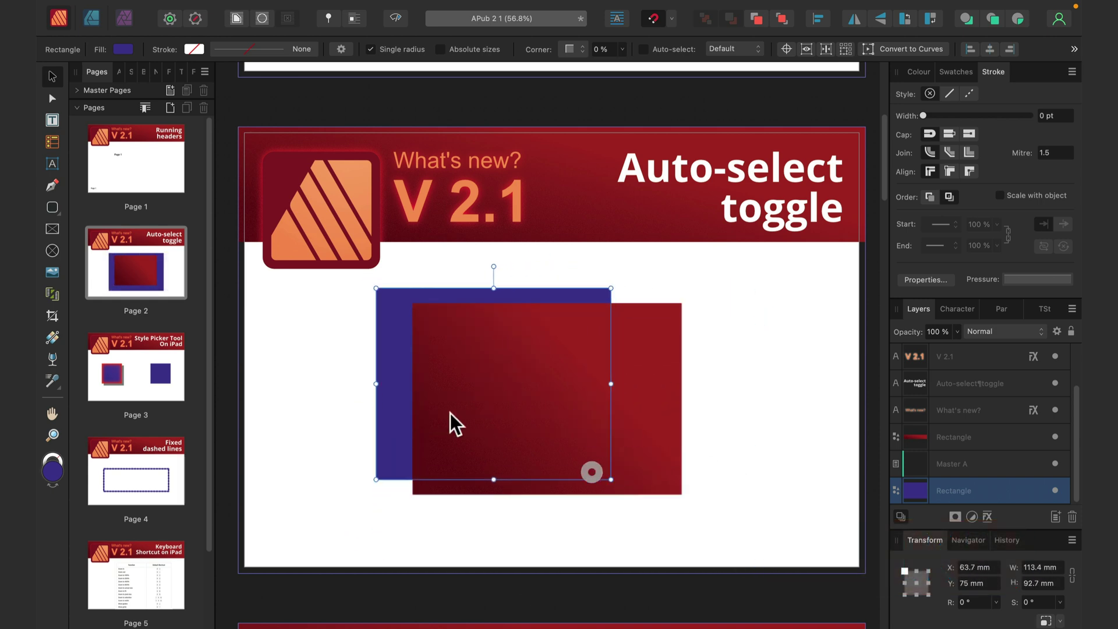
left_click(341, 369)
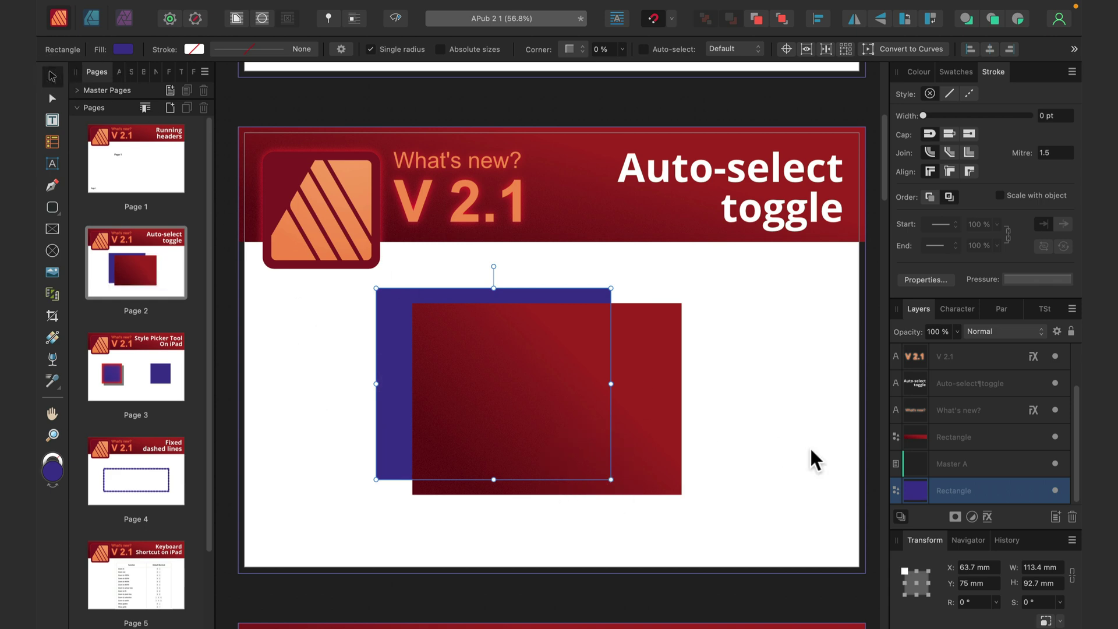
left_click(980, 459)
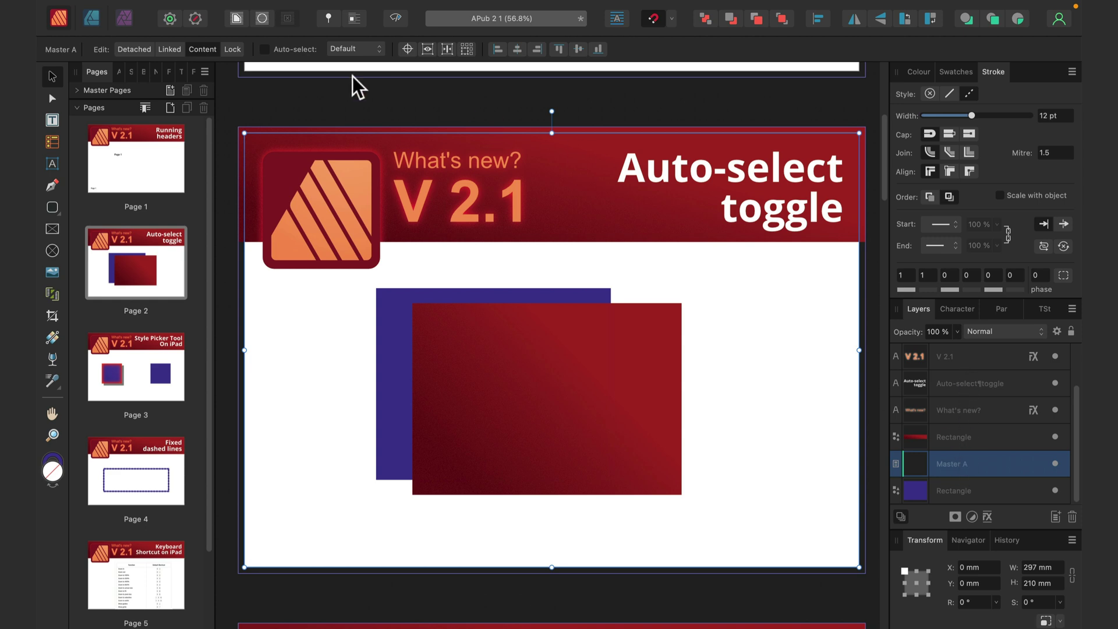
Re-enable Auto-select and select the rectangles, V 2.1 text, logo and headings directly on the page
left_click(263, 50)
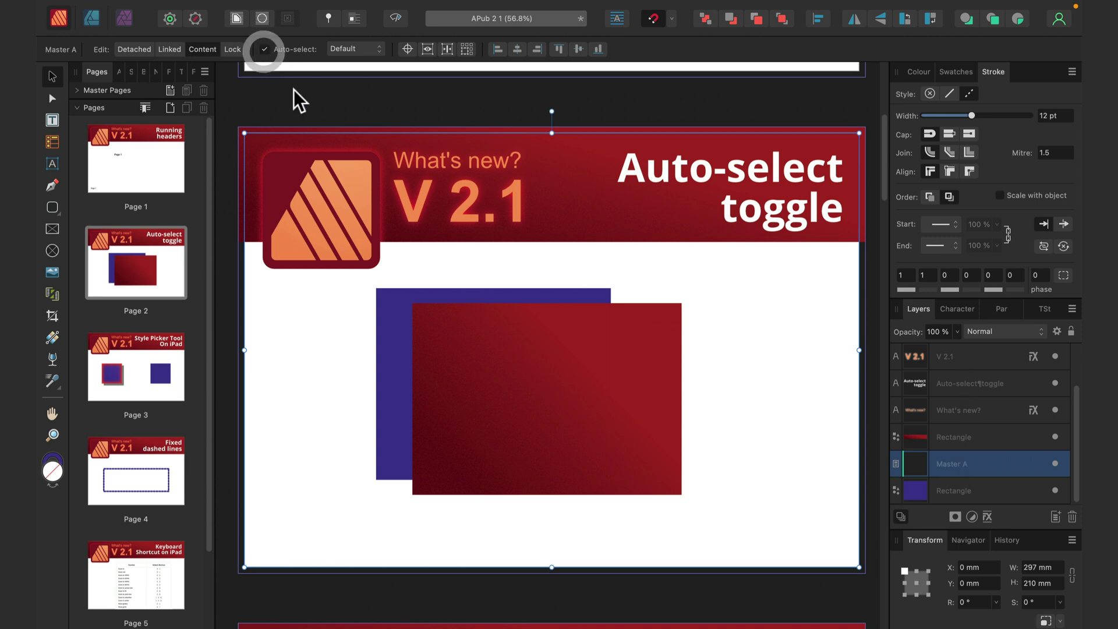
left_click(401, 333)
left_click(647, 340)
left_click(486, 217)
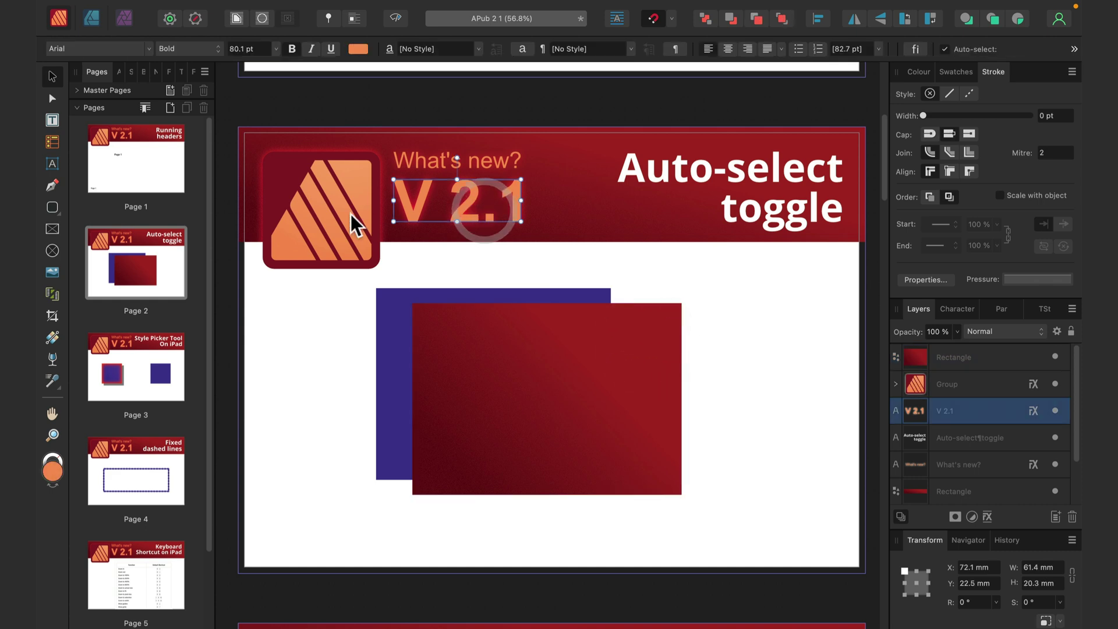
left_click(351, 215)
left_click(444, 158)
left_click(689, 173)
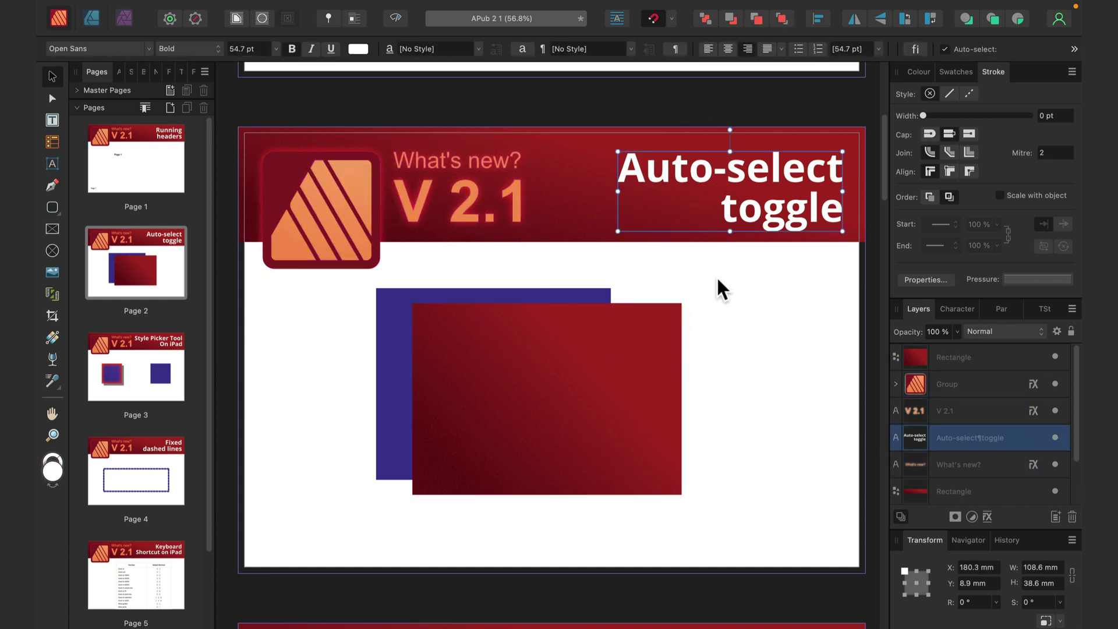
On page 3, copy the left square's style onto the right square with the Style Picker
left_click(155, 369)
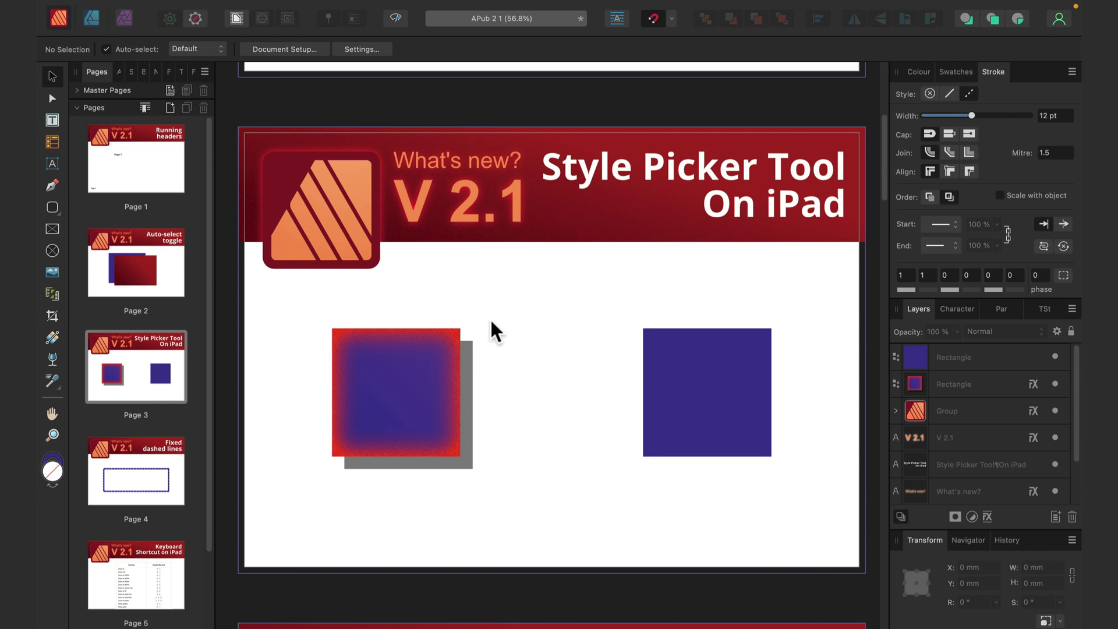
left_click(701, 368)
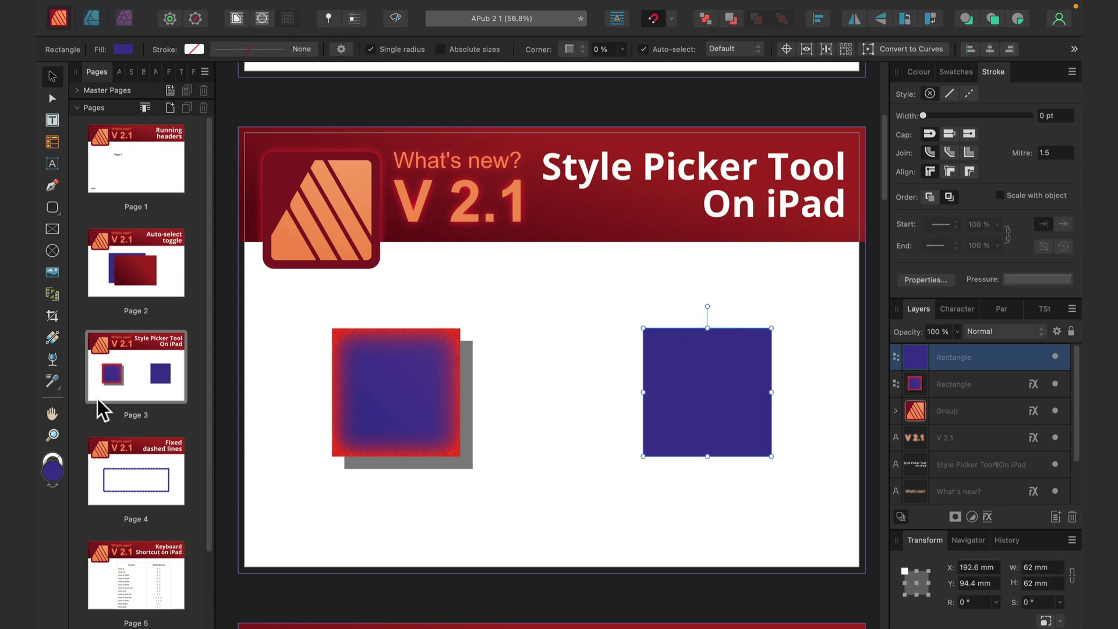
left_click(53, 380)
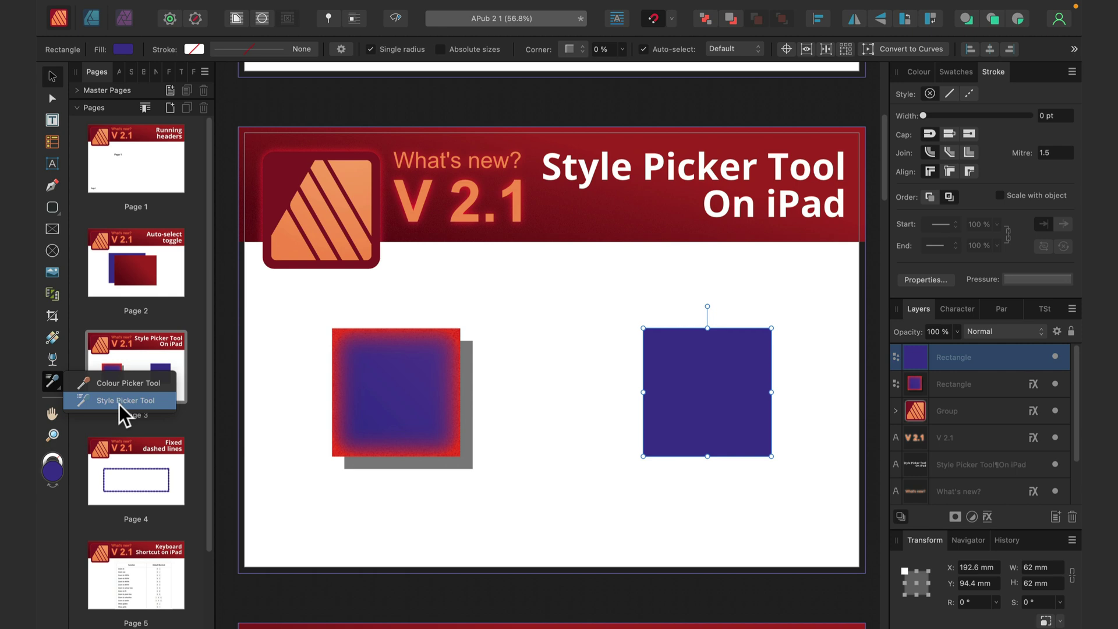
left_click(118, 401)
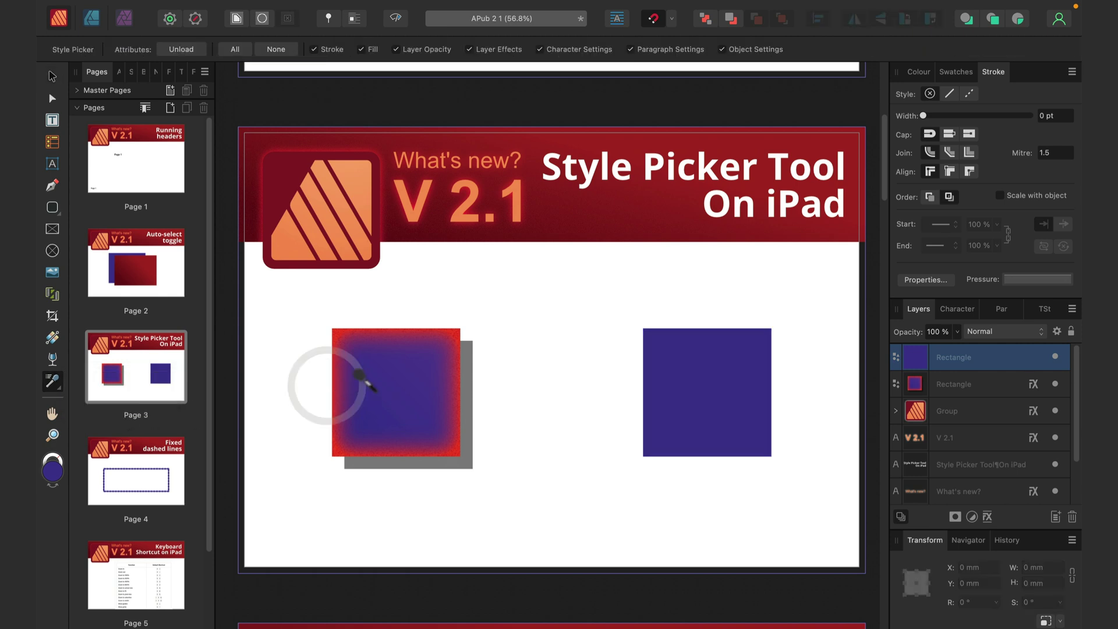
left_click(405, 373)
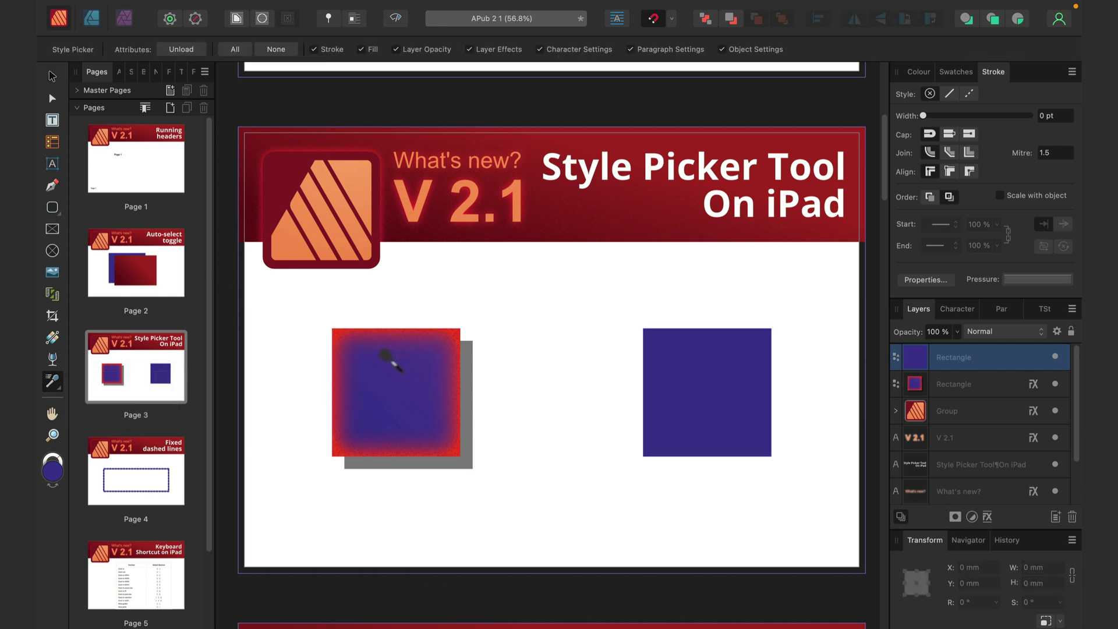
left_click(391, 372)
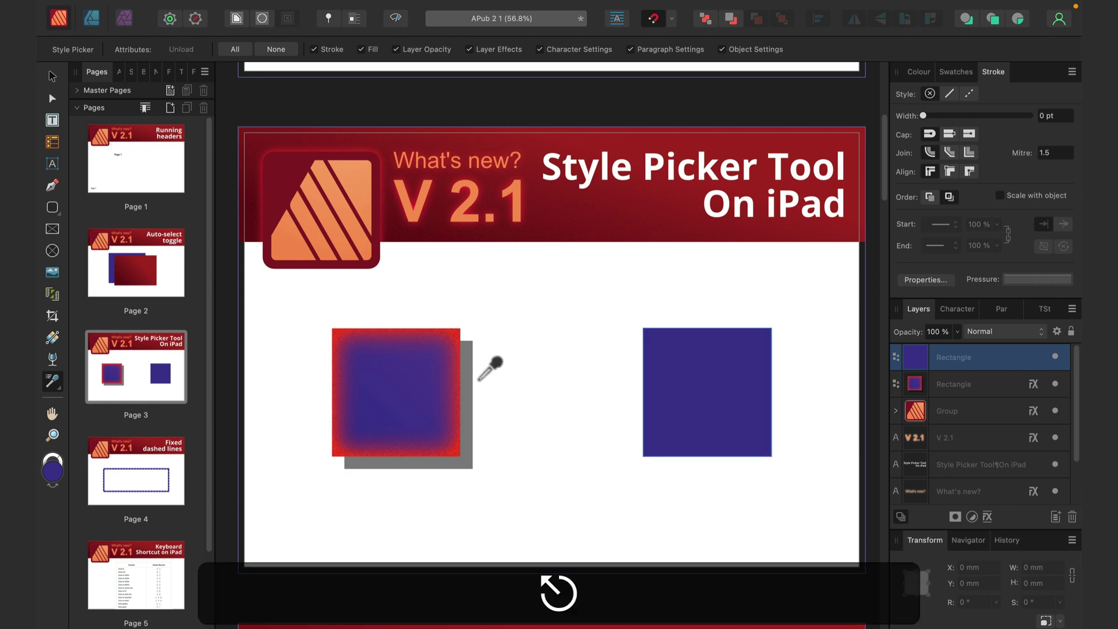
left_click(433, 373)
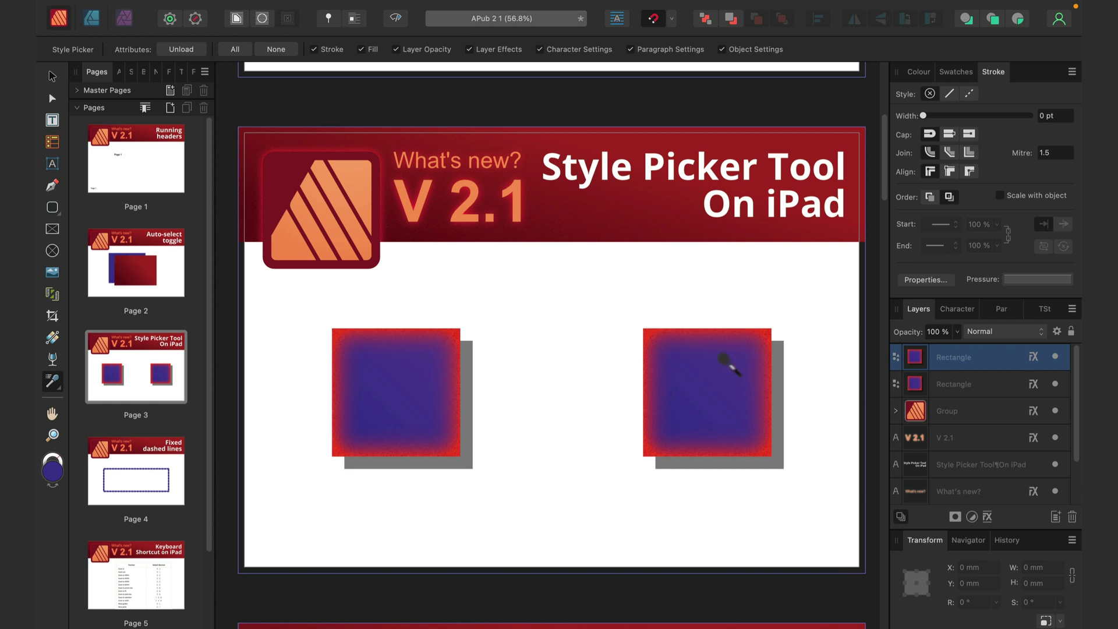
Check the right square's inner glow, gradient overlay and shadow in Layer Effects, then deselect it
left_click(1033, 358)
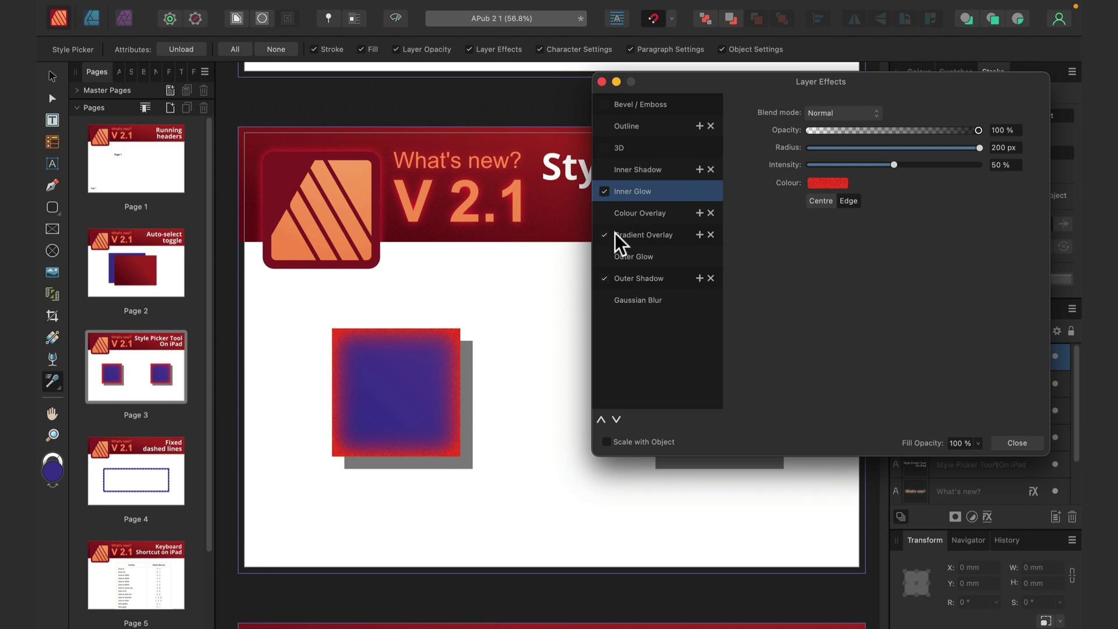
left_click(1038, 442)
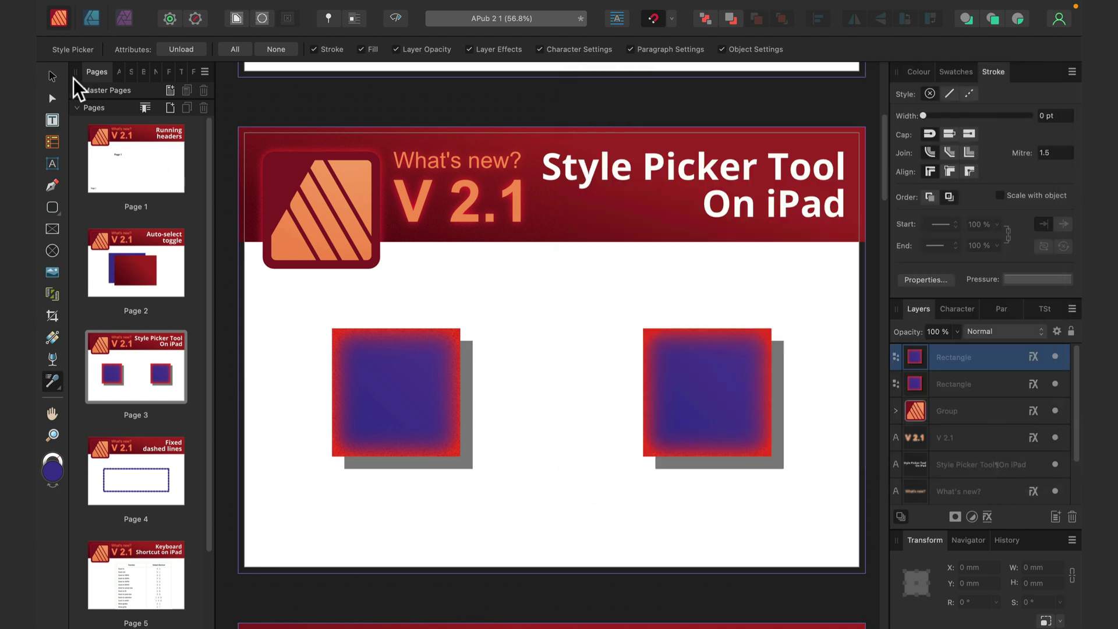
left_click(58, 76)
left_click(504, 312)
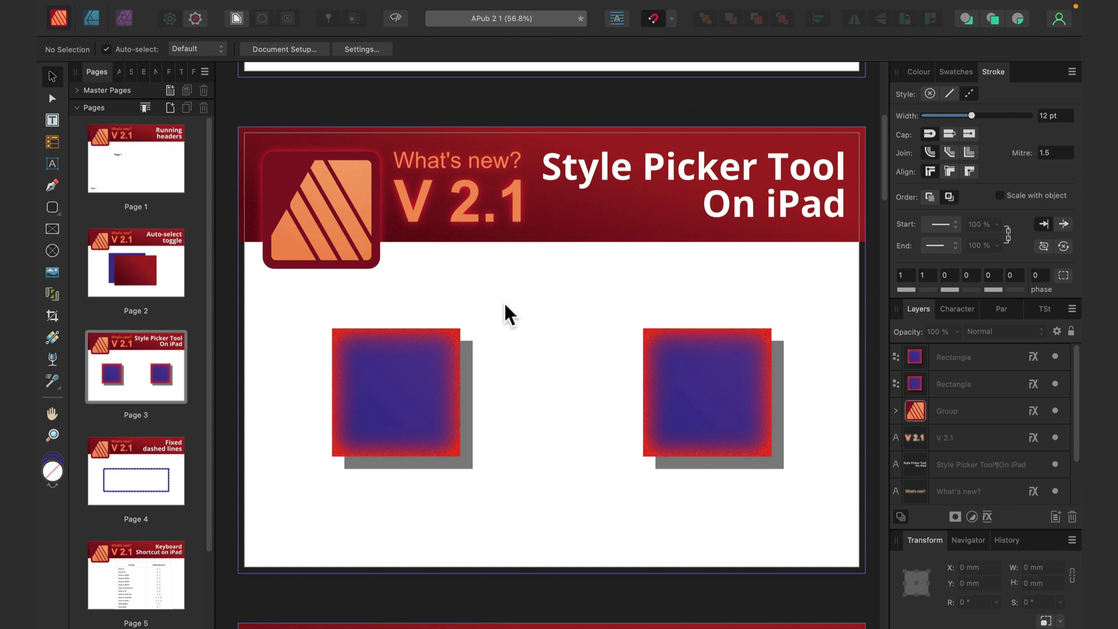
Select the rectangle on the Fixed dashed lines page and enable Balanced Dashes
left_click(152, 460)
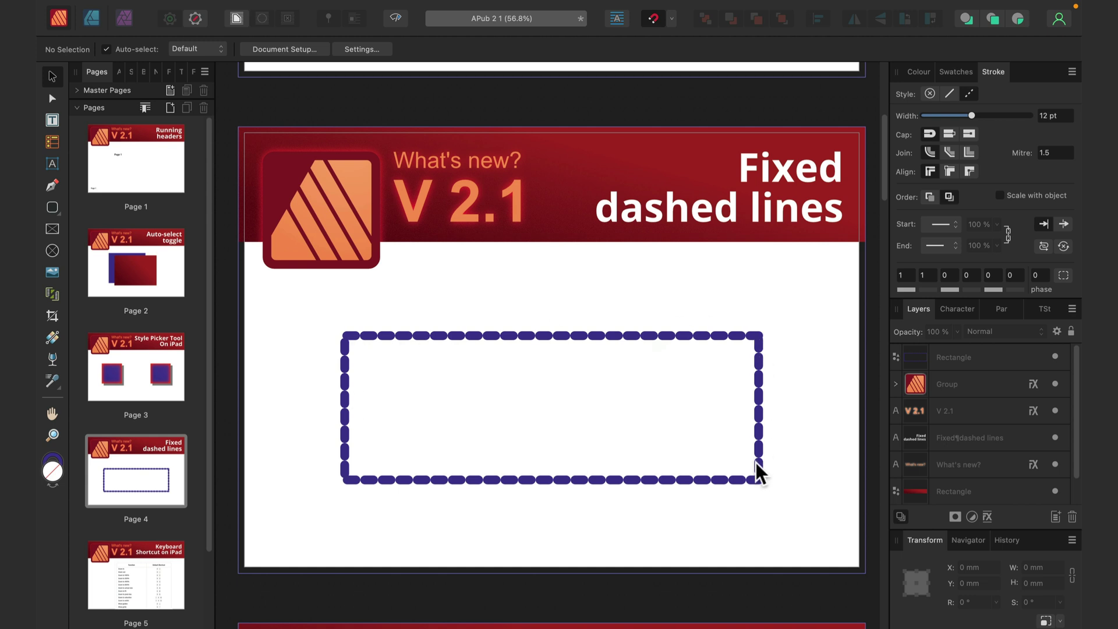
left_click(758, 478)
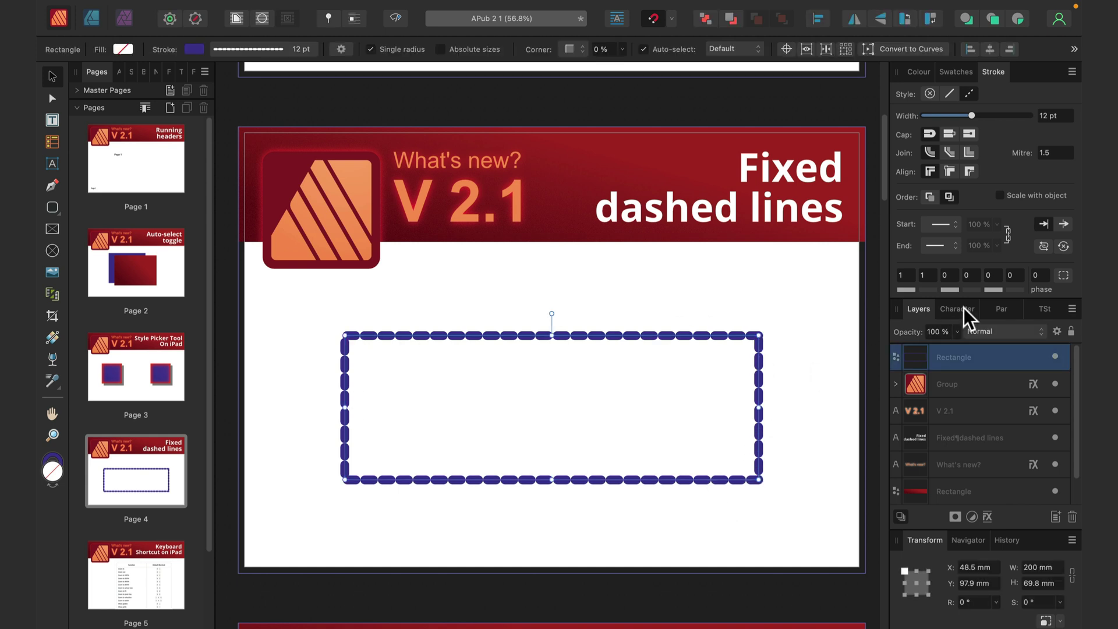
left_click(1063, 275)
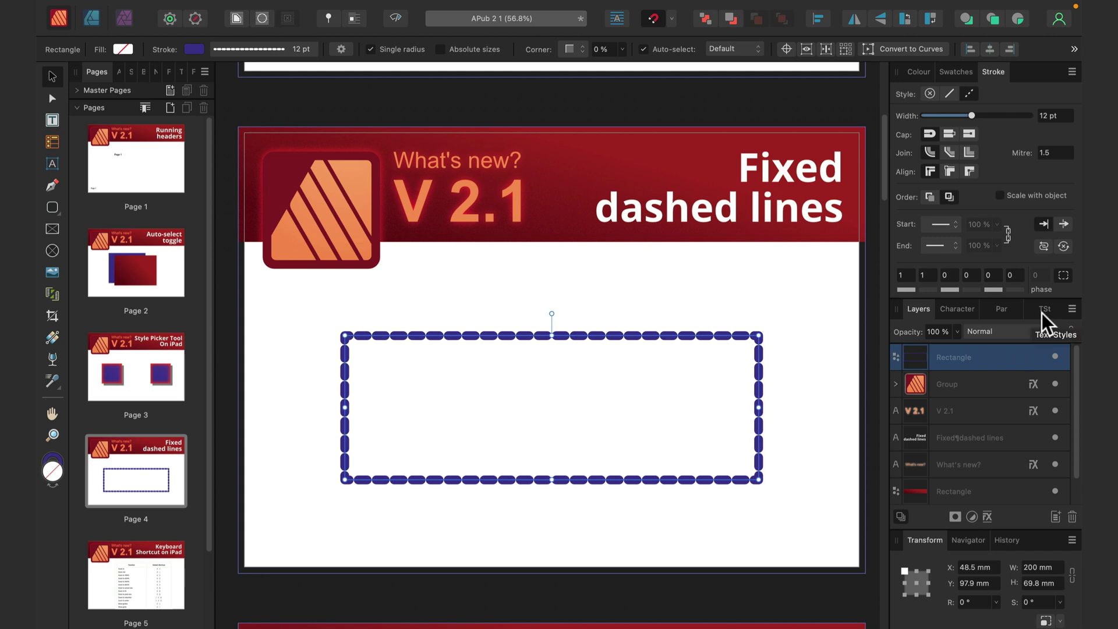
mouse_move(977, 116)
left_mouse_down()
mouse_move(960, 113)
mouse_move(987, 110)
left_mouse_up()
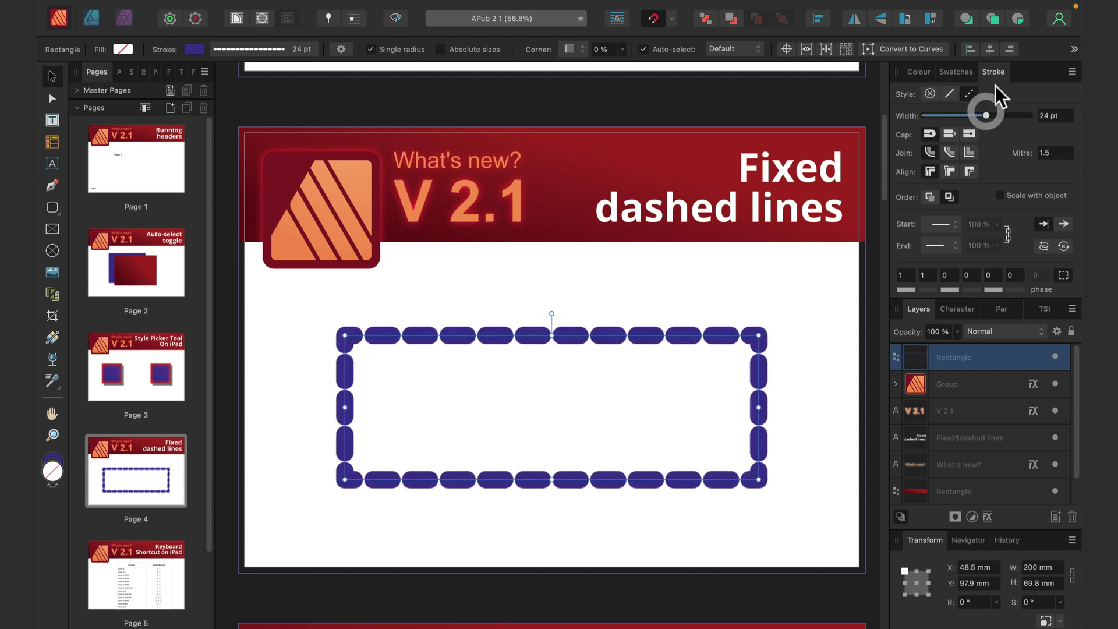
Set the dash pattern to 2 and 2 and the outline width to 6.5 pt
left_click(903, 275)
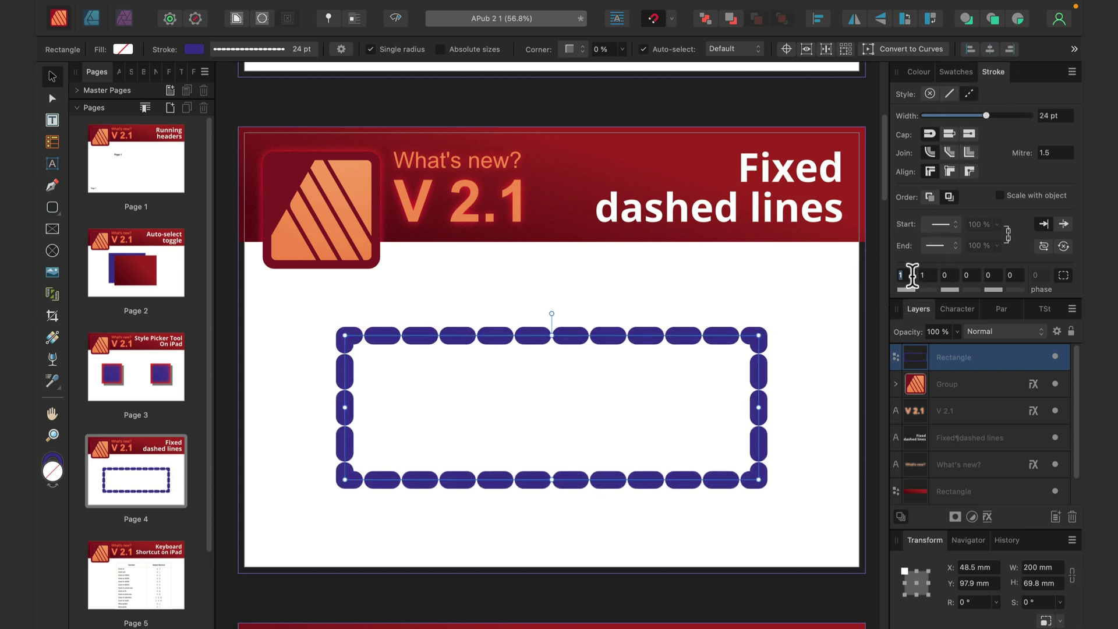
type("2")
key("Return")
left_click(925, 274)
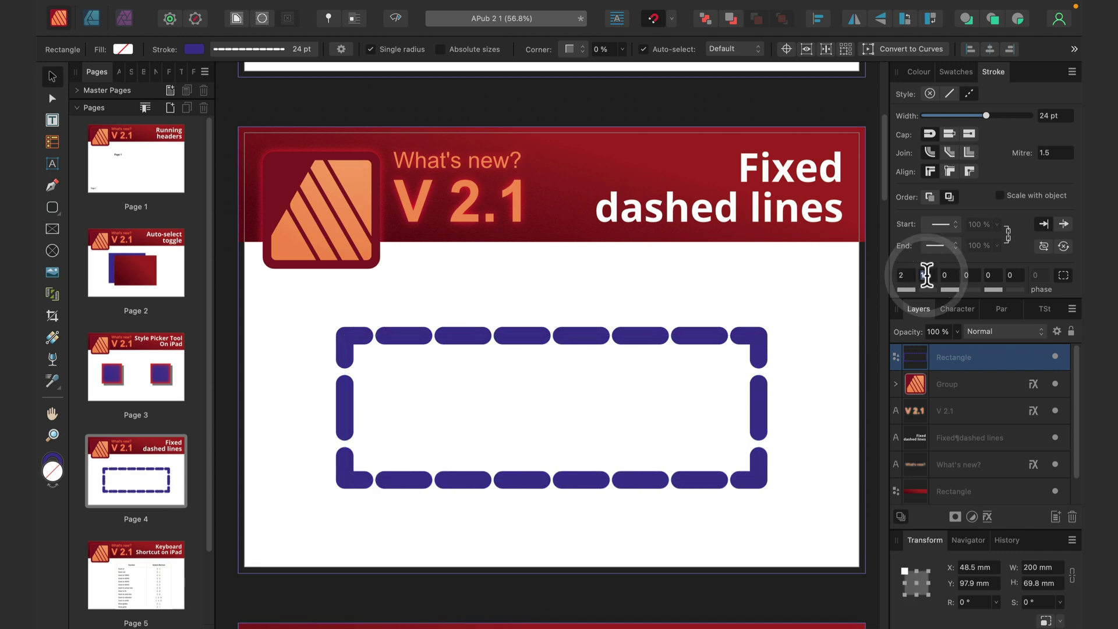
type("2")
key("Return")
mouse_move(987, 116)
left_mouse_down()
mouse_move(938, 115)
mouse_move(960, 115)
left_mouse_up()
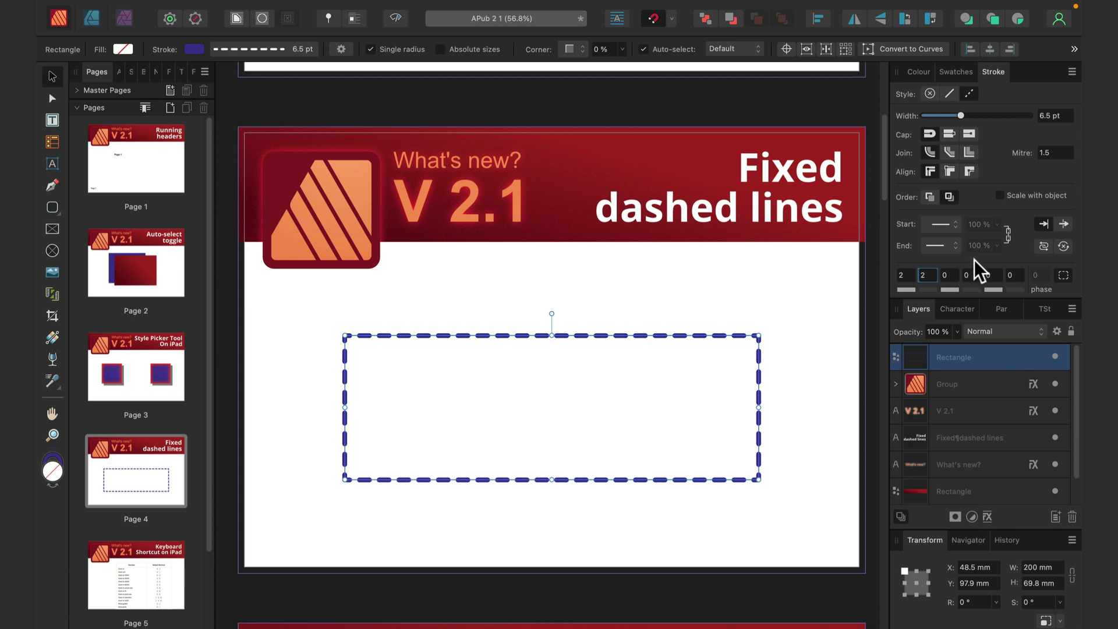
left_click(1063, 274)
left_click(613, 288)
Go to the Keyboard Shortcut on iPad page, zoom in with Cmd+=, then out to 50% with Cmd+-
left_click(145, 565)
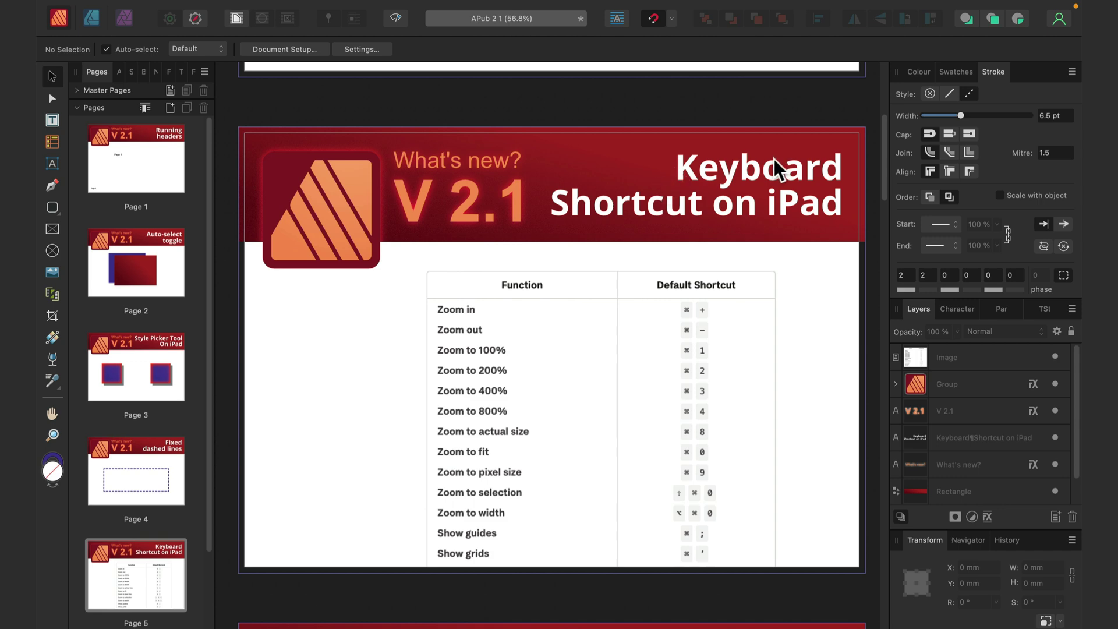
key("super")
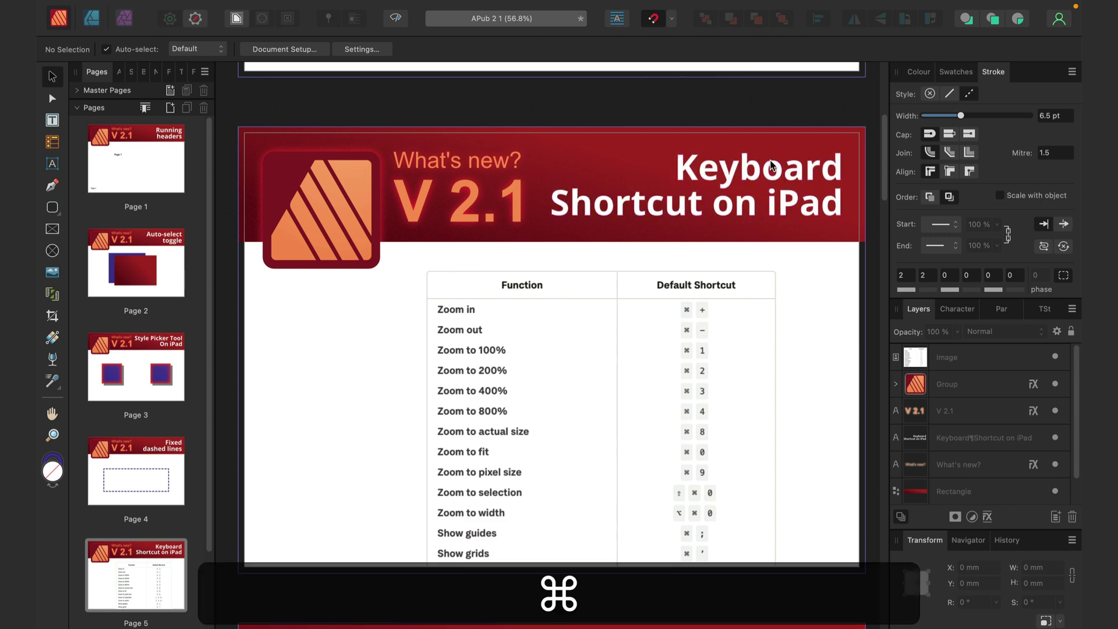
key("super+equal")
key("super+equal")
key("super+minus")
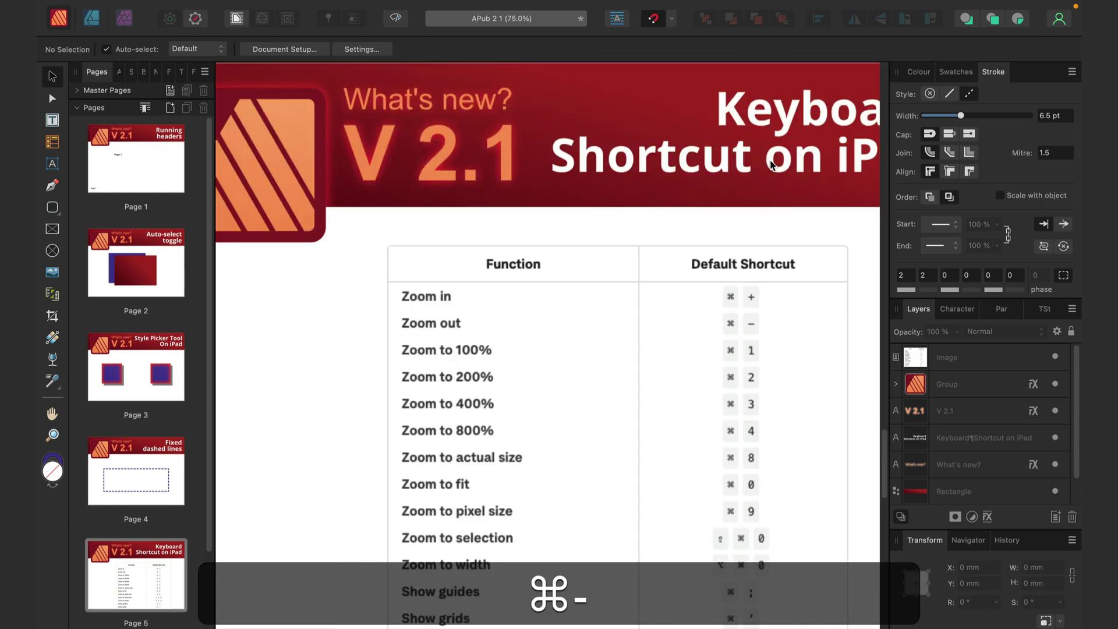
key("super+minus")
key("super+equal")
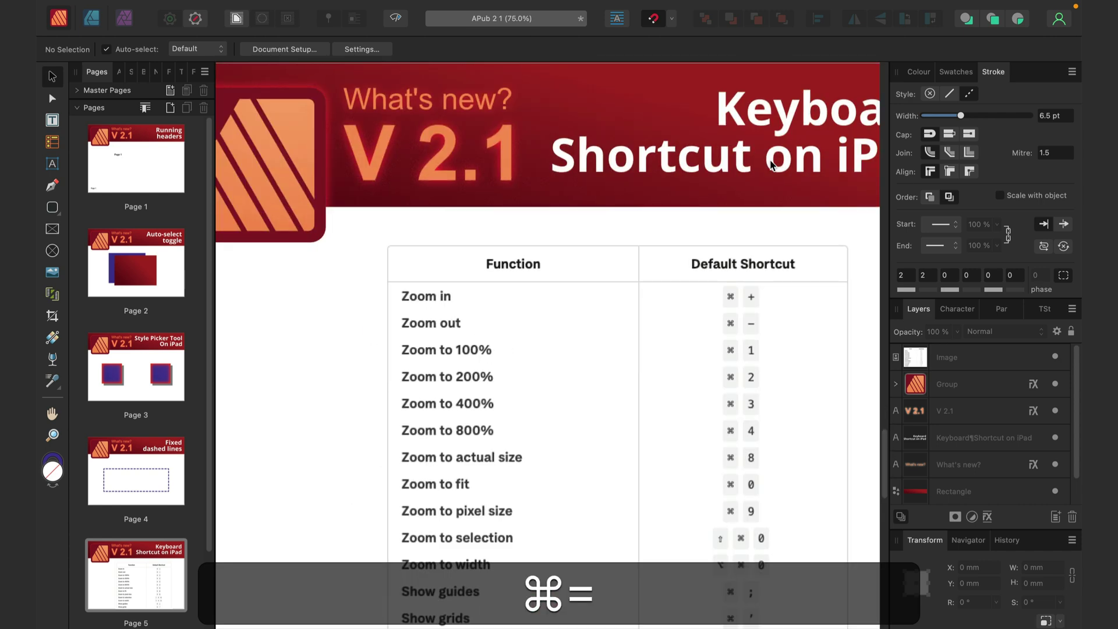
key("super+minus")
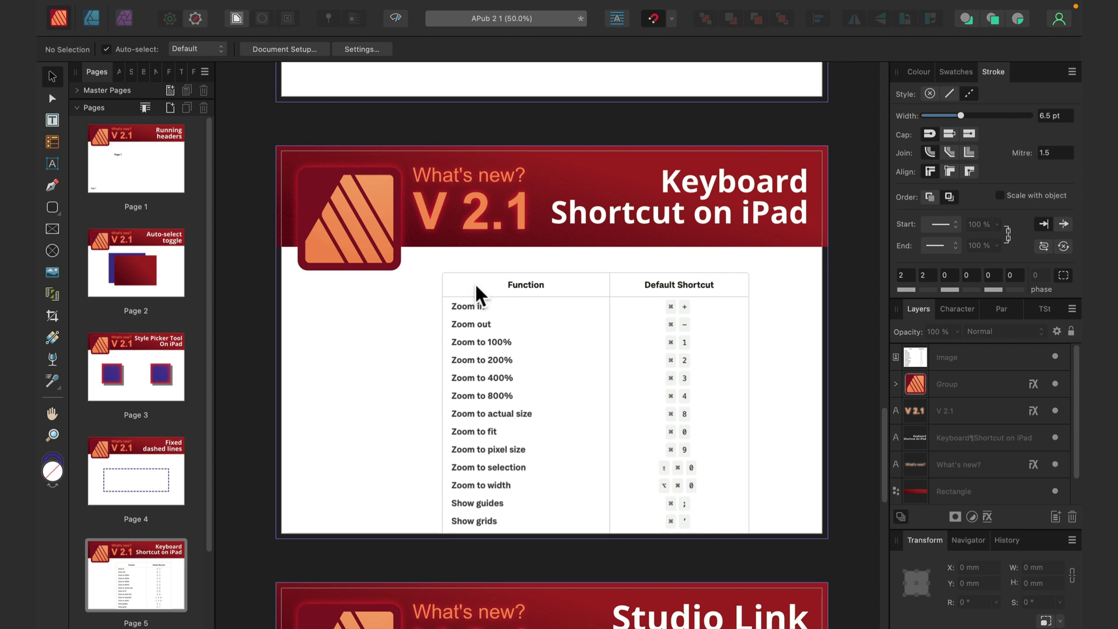
Scroll down past the shortcut table to Page 6, 'Studio Link V 2.1'
scroll(494, 311, "down", 5)
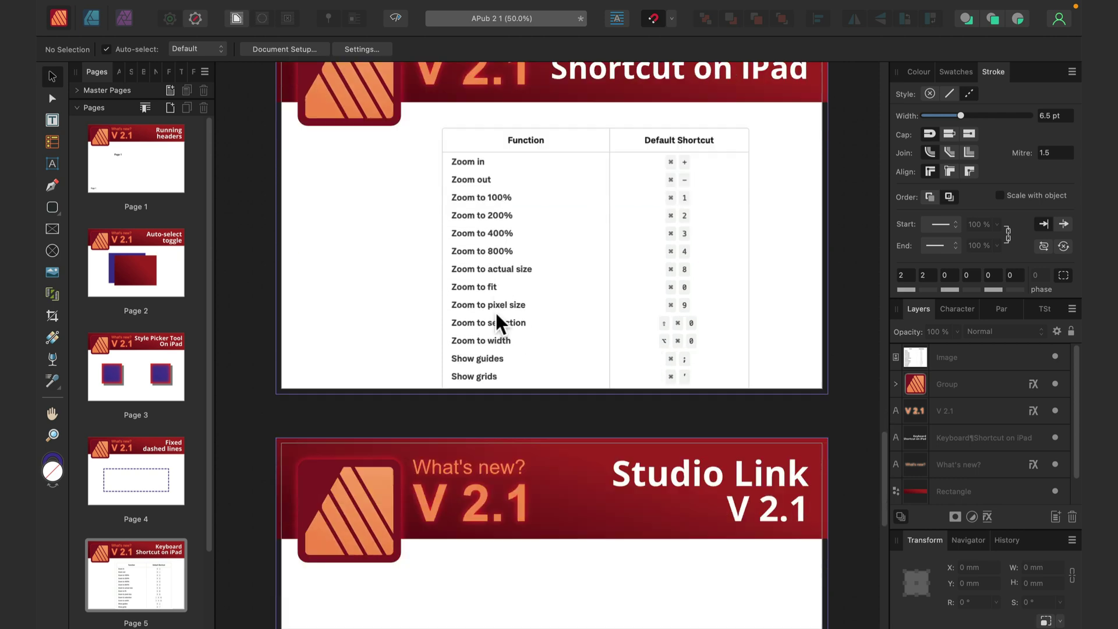
scroll(495, 313, "down", 3)
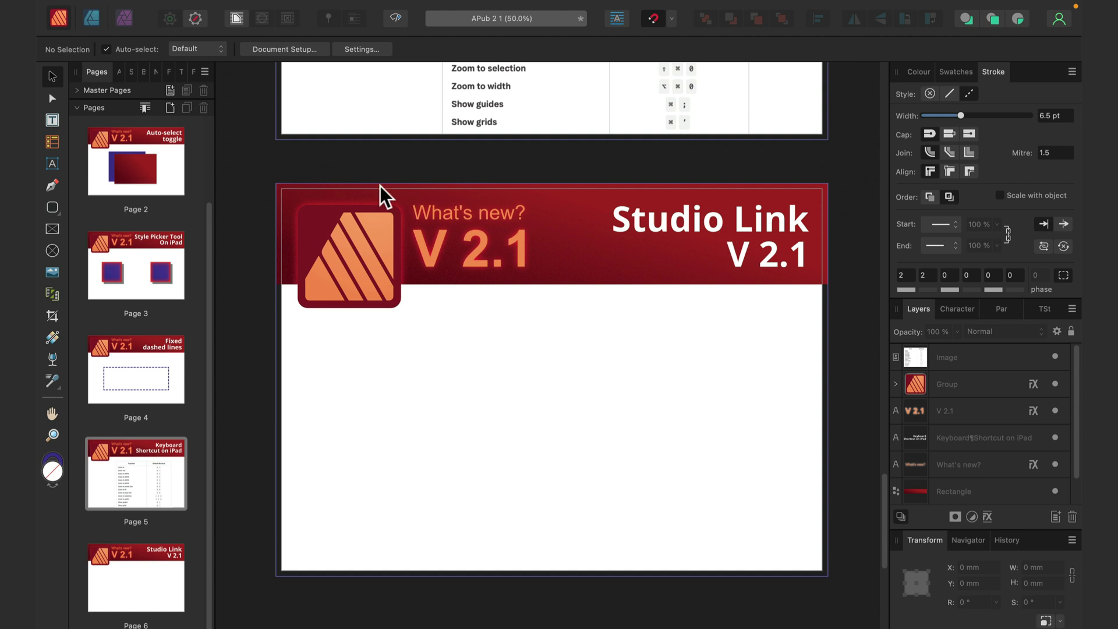
mouse_move(93, 13)
Alternate between Designer and Photo personas, briefly returning to Publisher, and finish in Designer
left_click(93, 20)
left_click(124, 23)
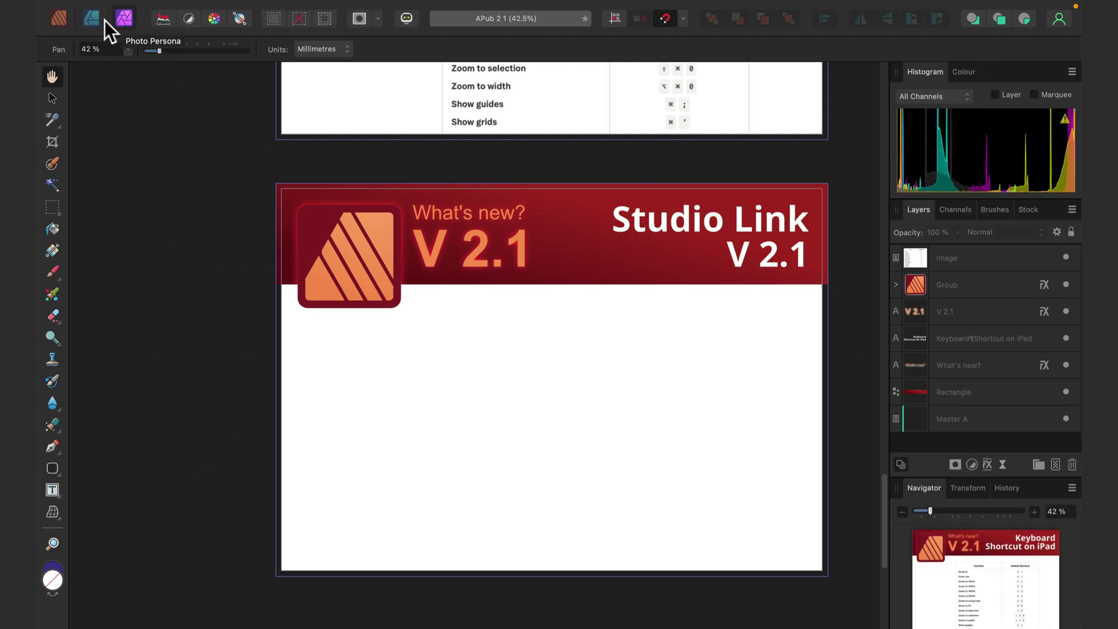
left_click(96, 21)
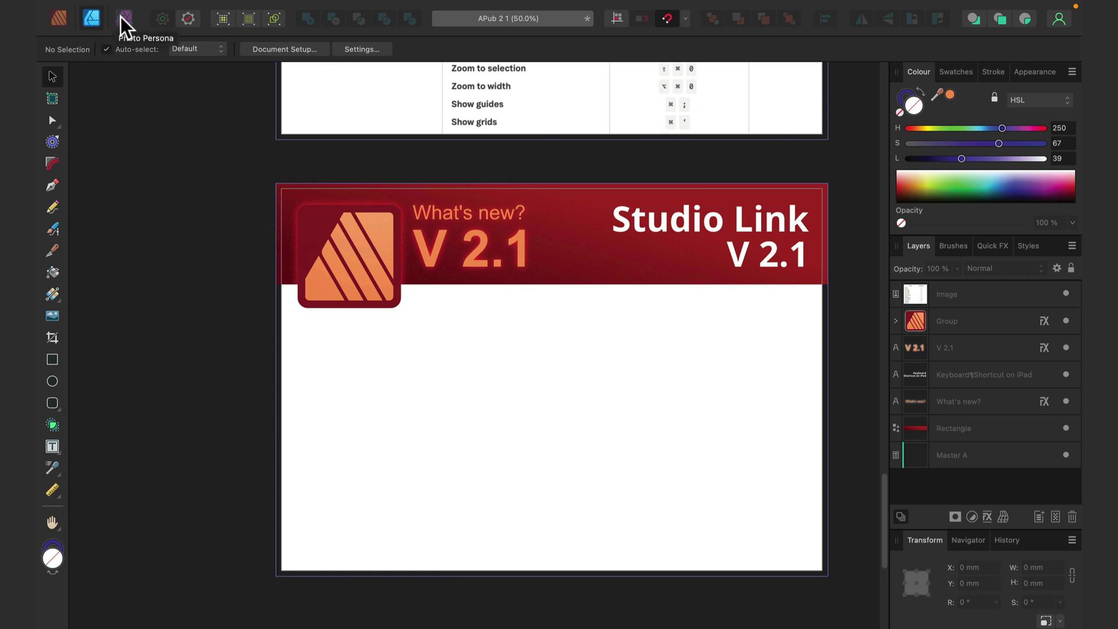
left_click(124, 18)
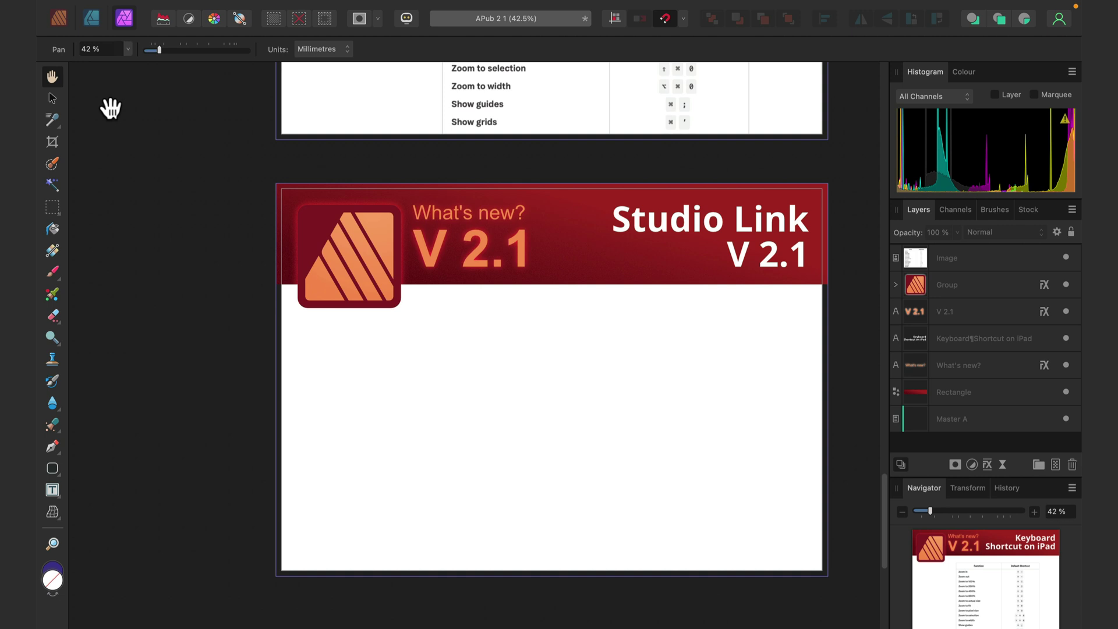
left_click(92, 19)
left_click(58, 19)
left_click(87, 22)
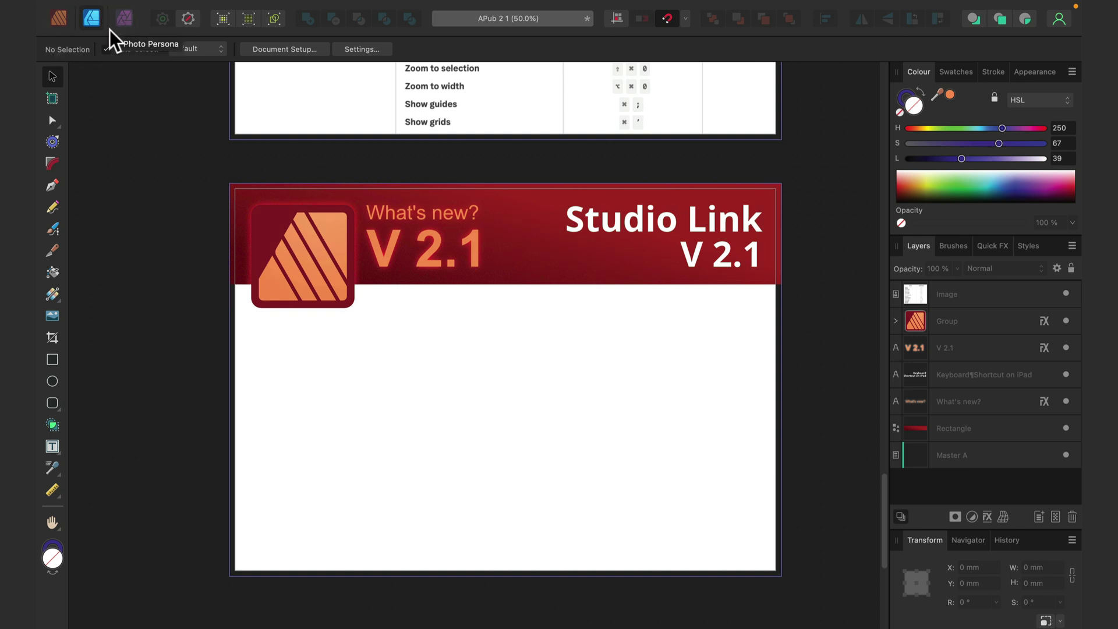
left_click(119, 21)
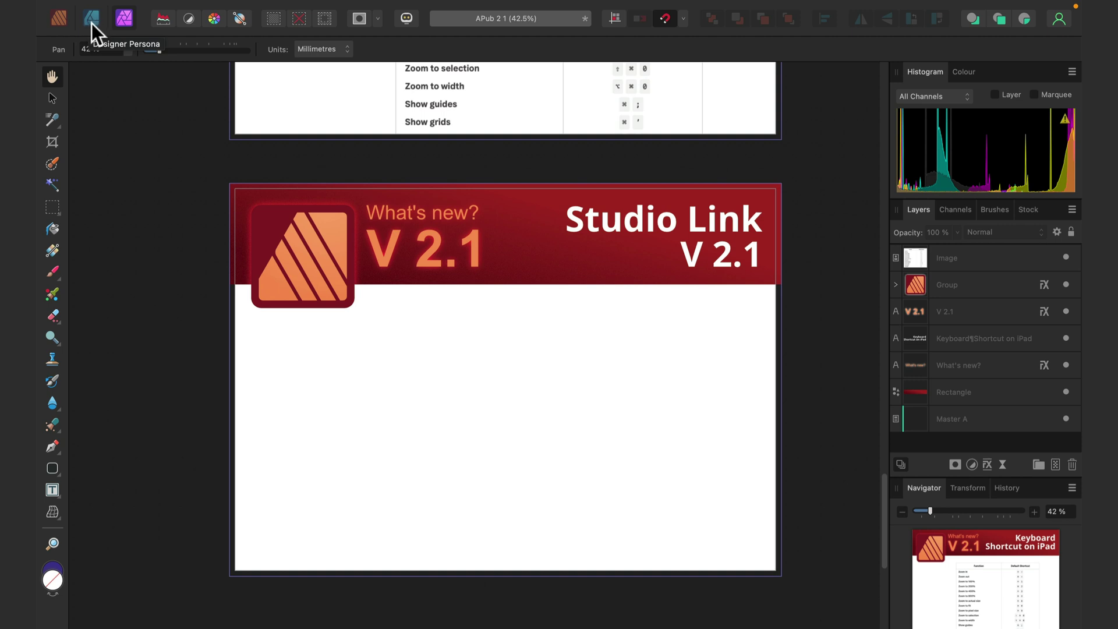
left_click(92, 24)
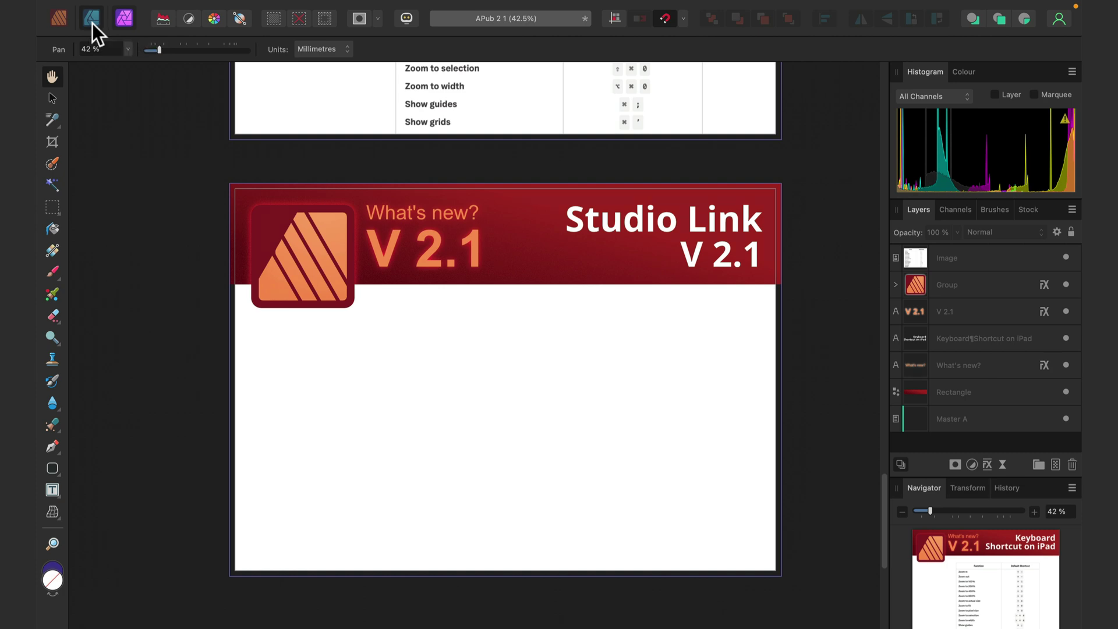